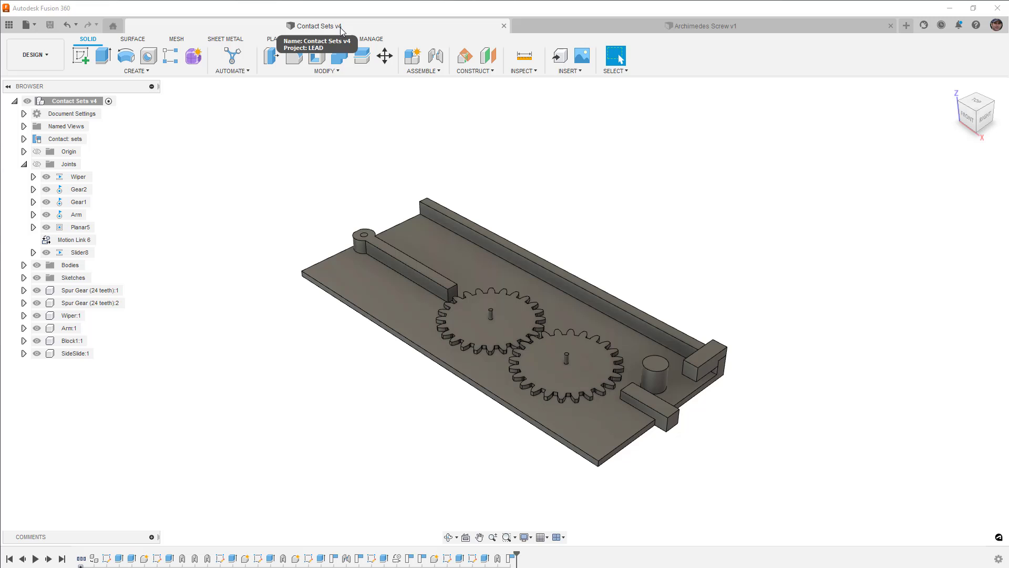
Step: In Contact Sets v4, turn on Display Component Colors and view the assembly from the top
left_click(632, 28)
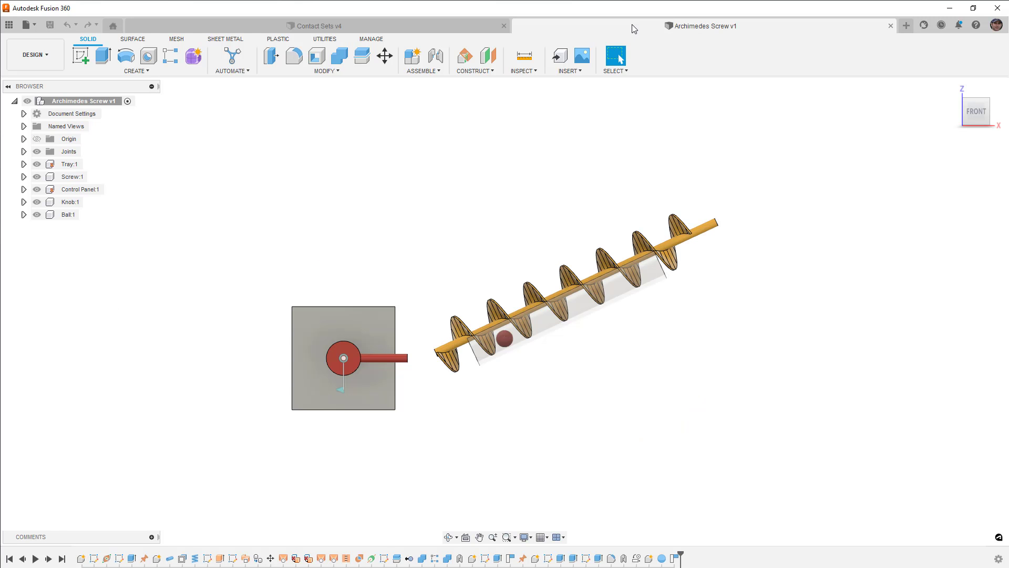
left_click(417, 26)
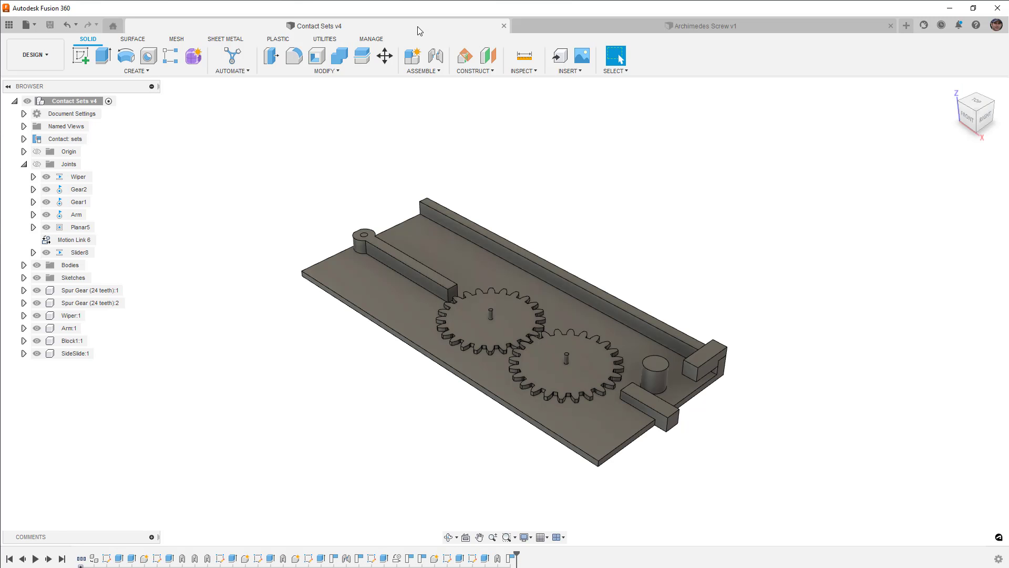
left_click(536, 72)
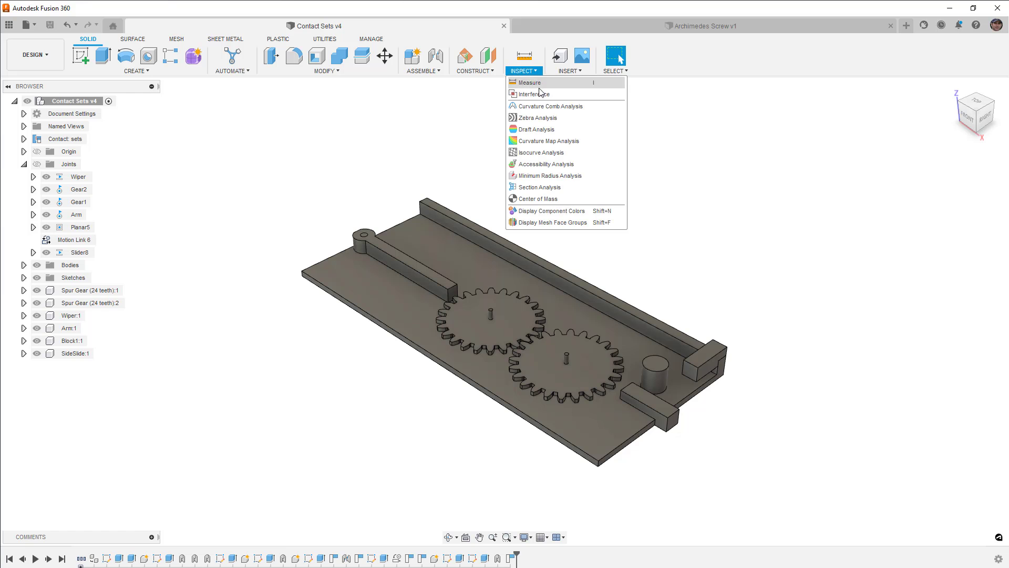
left_click(556, 212)
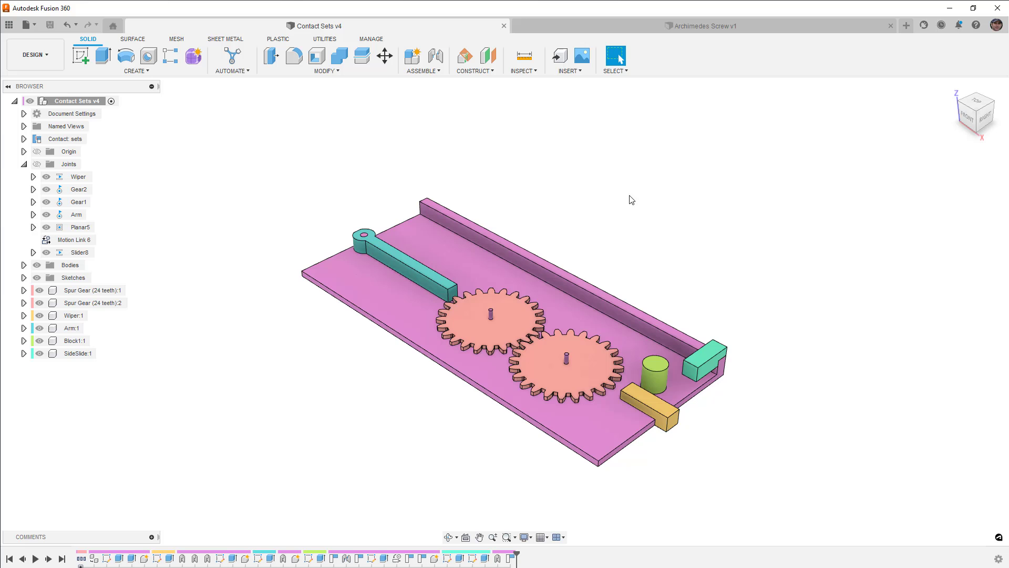
left_click(976, 103)
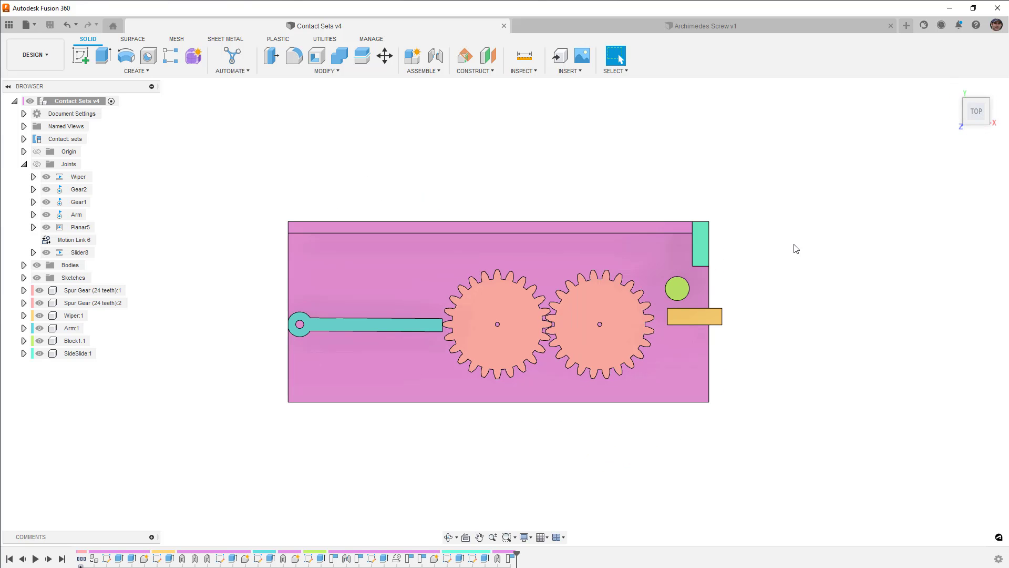
scroll(580, 321, "up", 3)
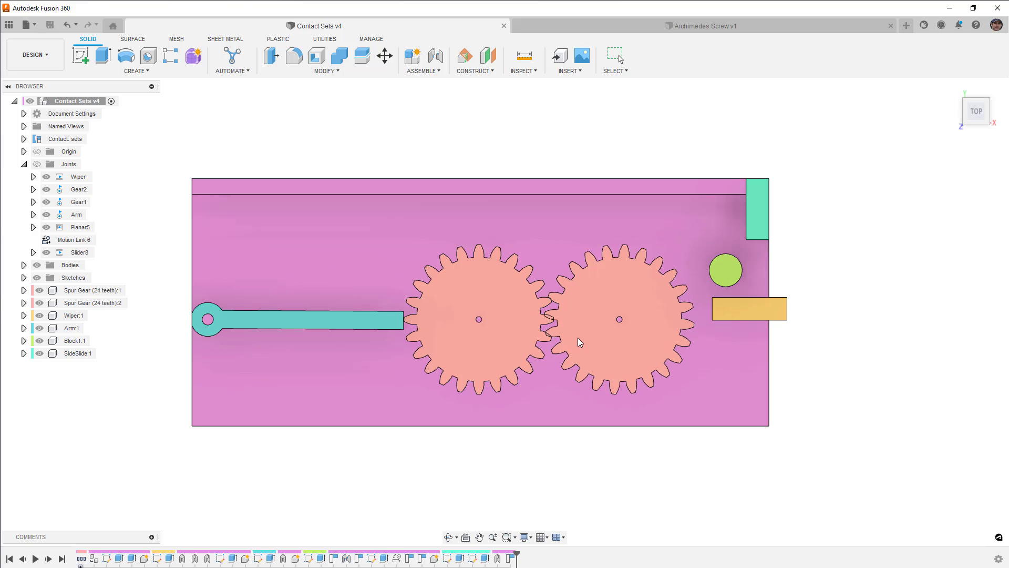
Step: Drag-test the gears, then move the slider block, teal arm and green puck against the right gear
left_click_drag(582, 320, 529, 316)
left_click(672, 55)
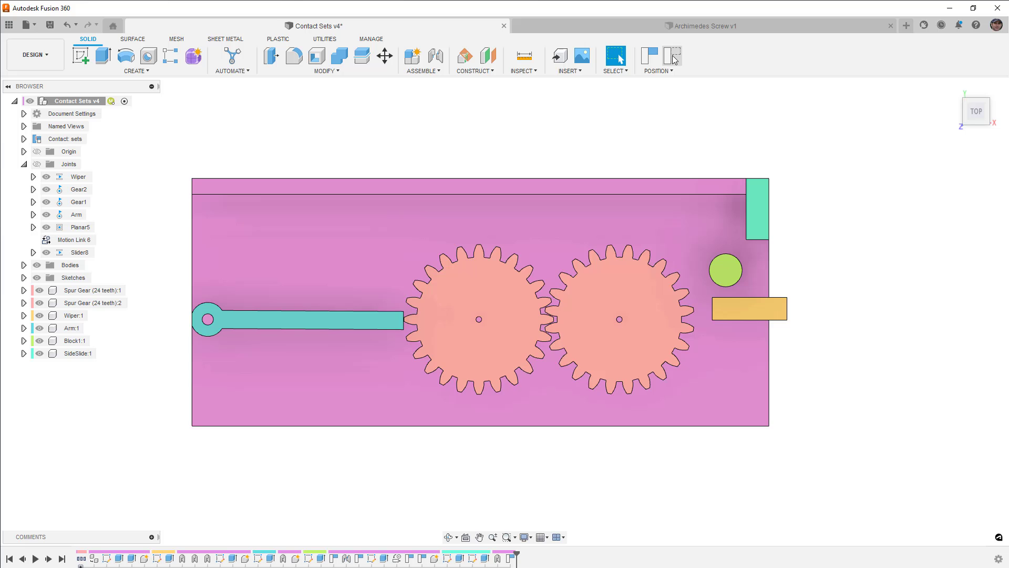
left_click_drag(745, 310, 782, 414)
left_click_drag(368, 410, 392, 371)
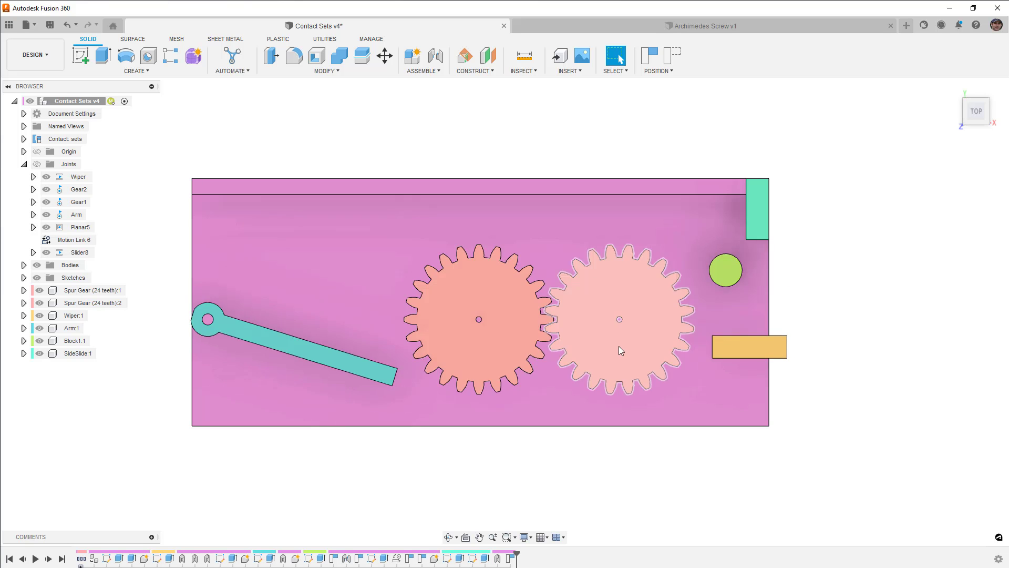
left_click_drag(729, 274, 703, 240)
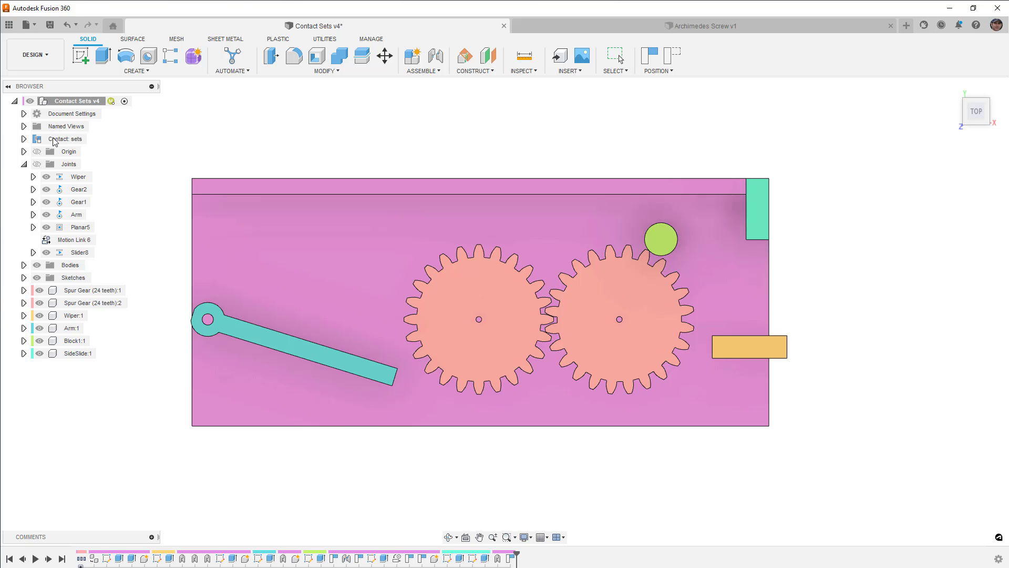
Step: Expand Contact sets and inspect ContactSet1, ContactSet2 and ContactSet3
left_click(24, 139)
left_click(67, 151)
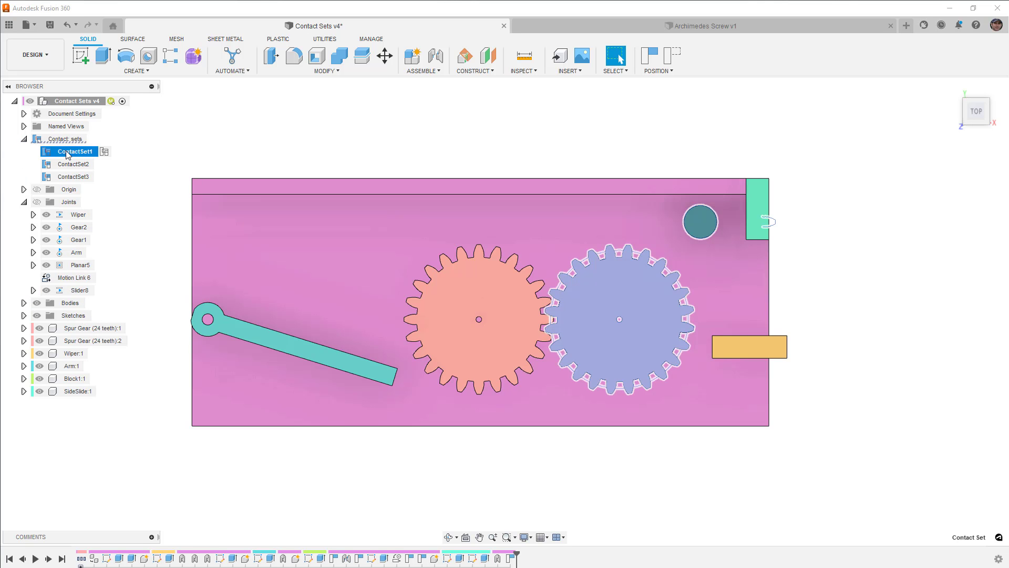
left_click(65, 164)
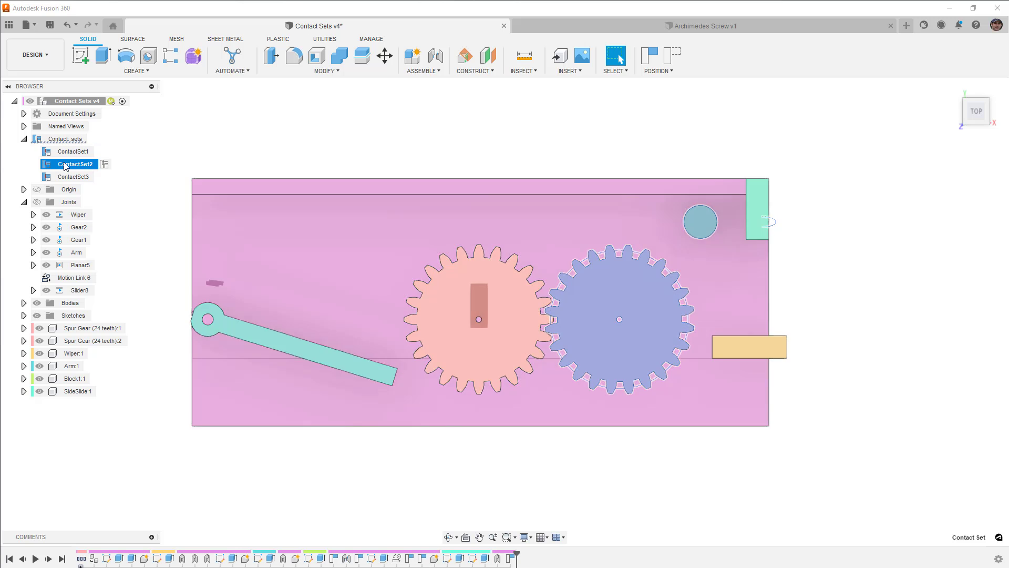
left_click(71, 176)
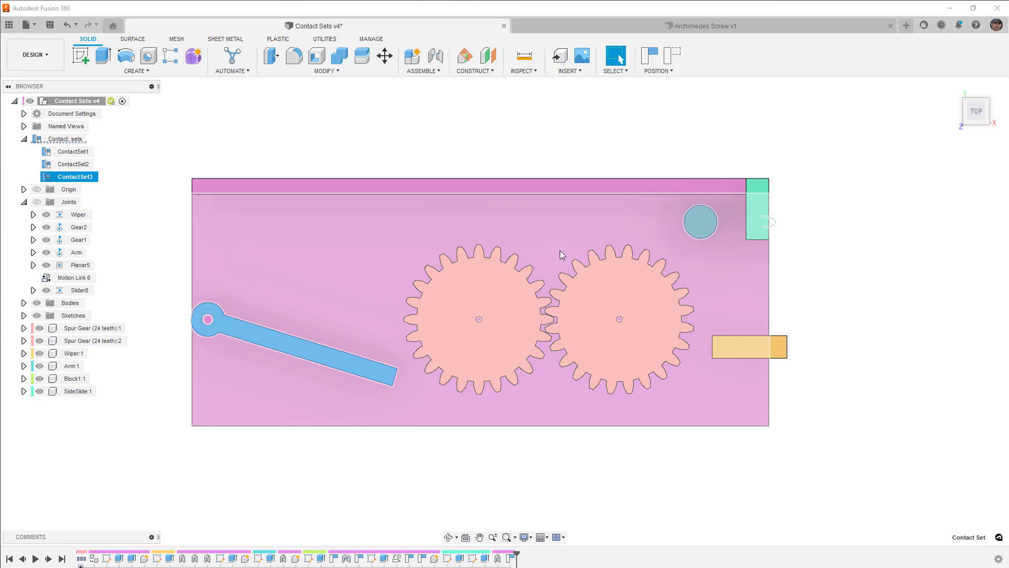
Step: Clear the selection and push the green puck against the right gear's teeth
left_click(795, 224)
left_click_drag(699, 222, 673, 254)
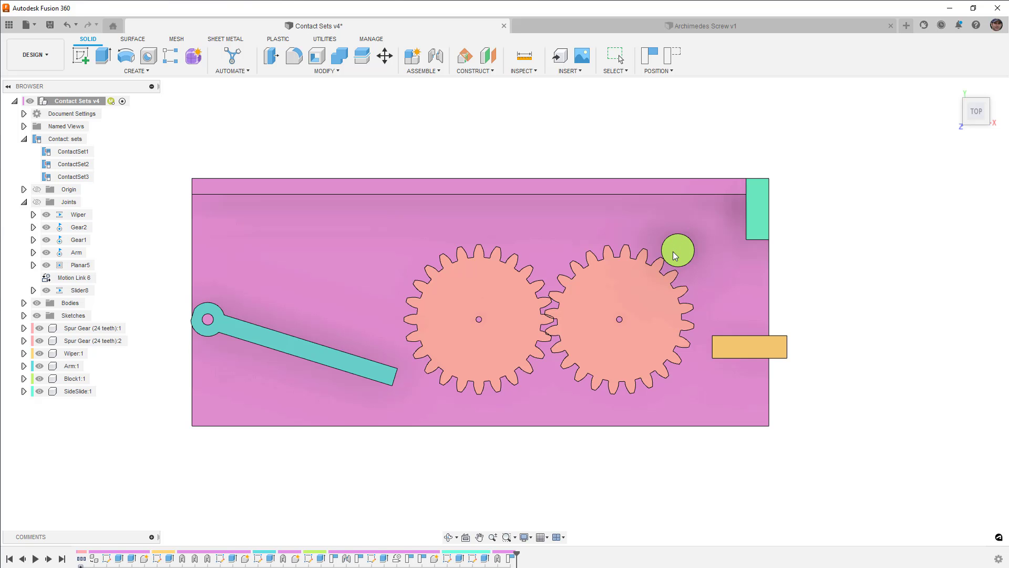
left_click_drag(693, 248, 826, 172)
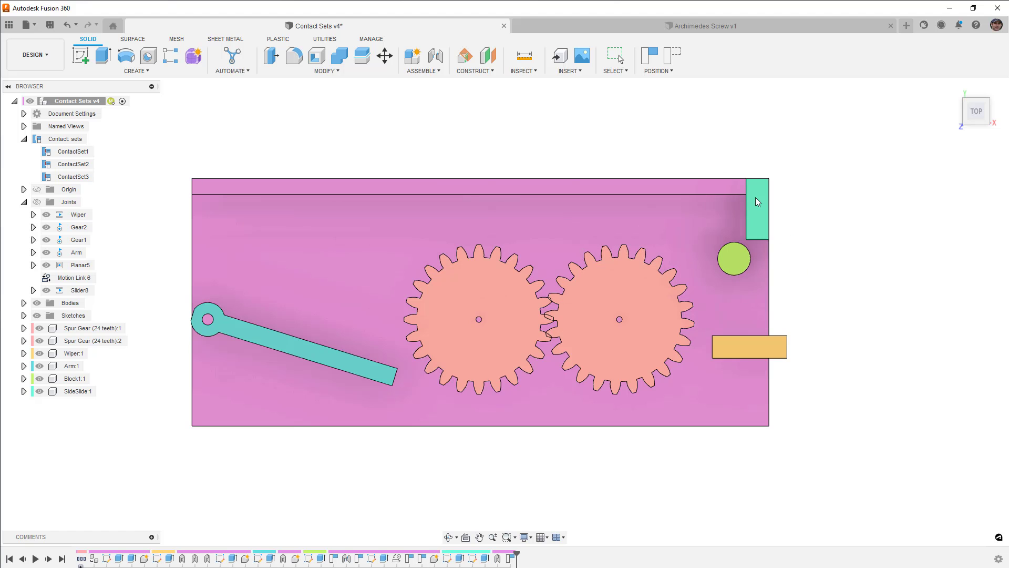
Step: Revert Position so the teal arm lies horizontal toward the meshed gears
left_click(677, 55)
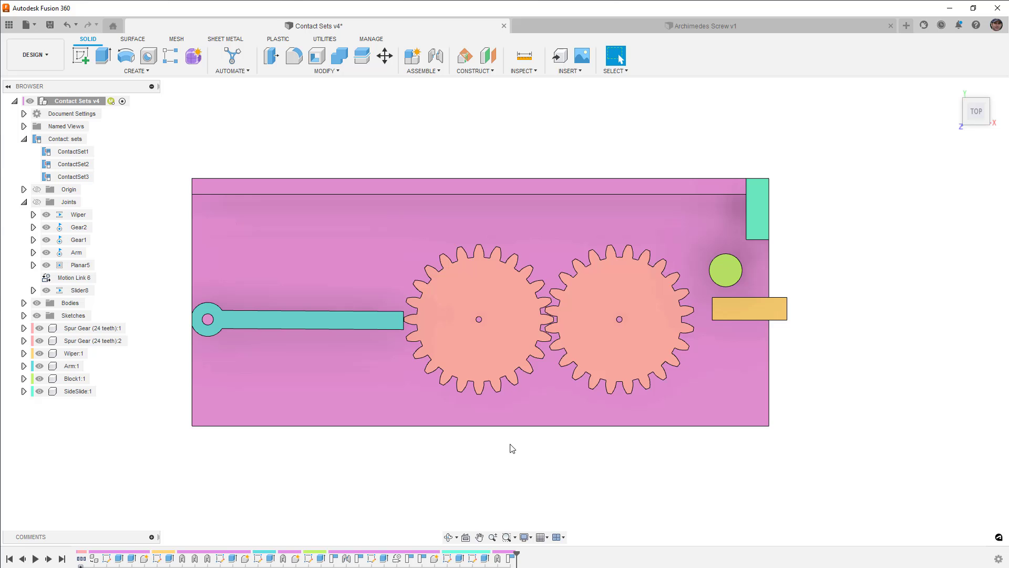
Step: Zoom into the gear mesh, turn the gears to show teeth overlapping, then revert their rotation
scroll(552, 316, "up", 8)
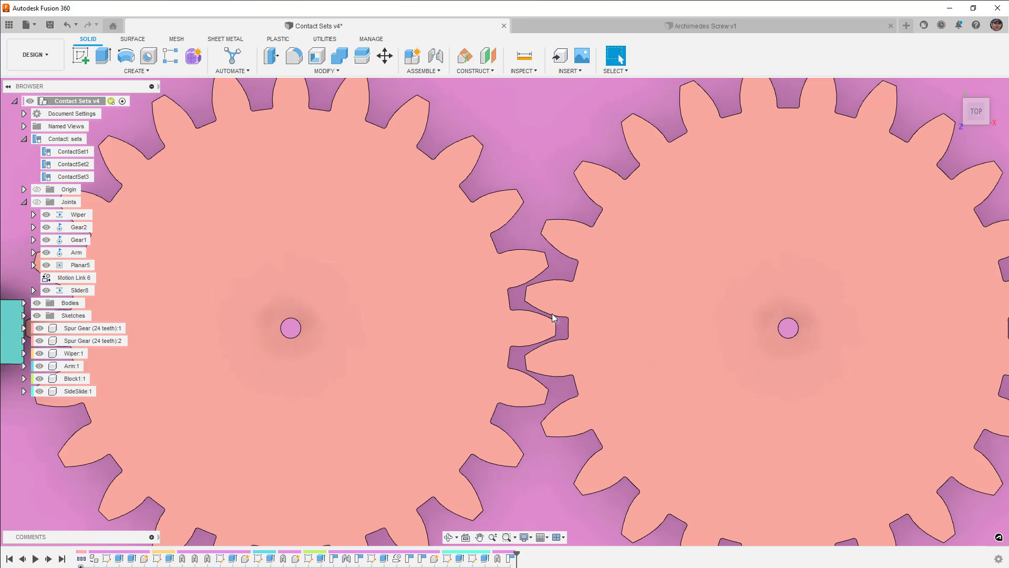
scroll(552, 317, "up", 4)
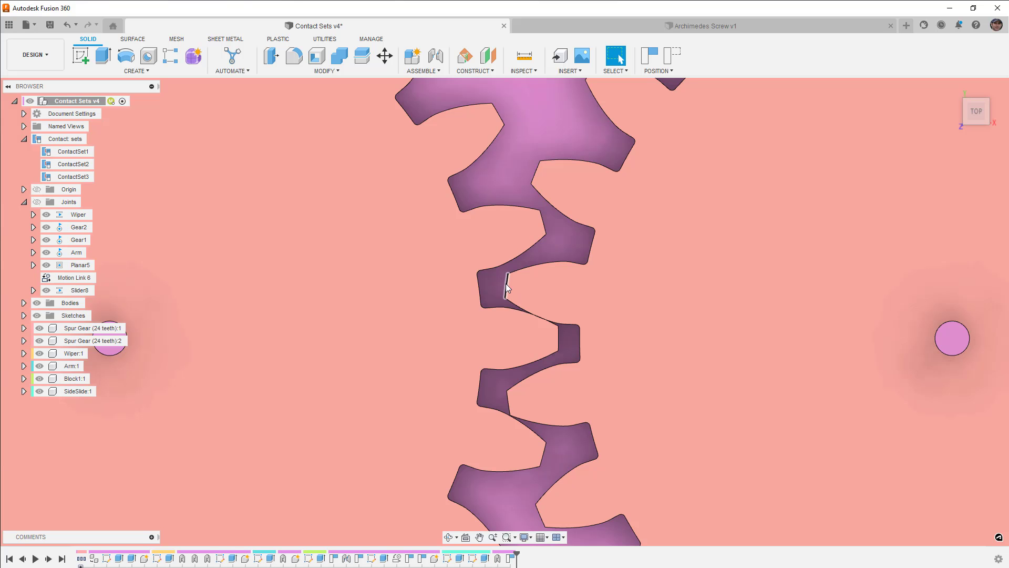
left_click_drag(507, 287, 588, 166)
left_click(673, 58)
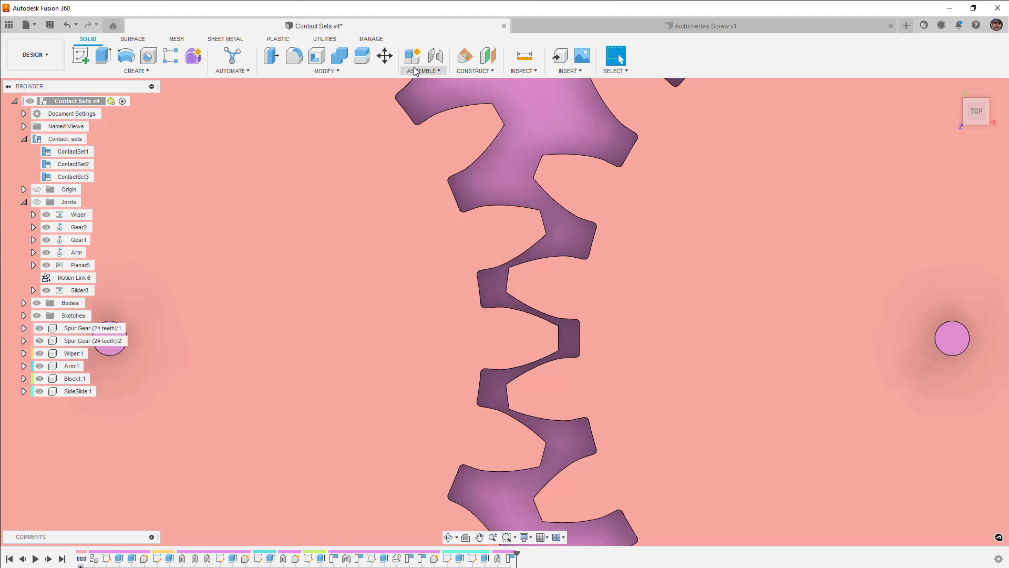
left_click(416, 71)
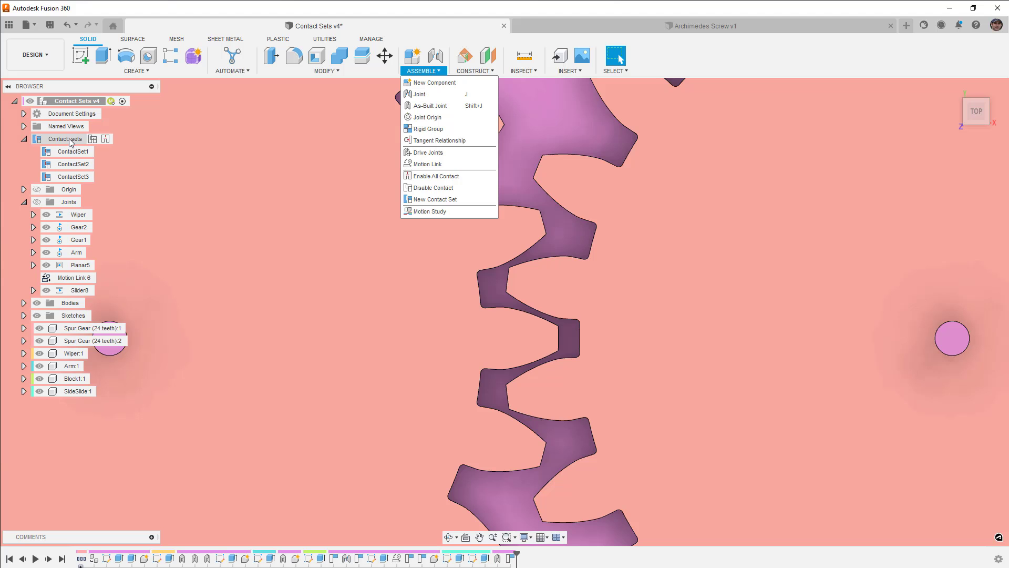
Step: Create ContactSet4 containing the left and right gear bodies
right_click(72, 142)
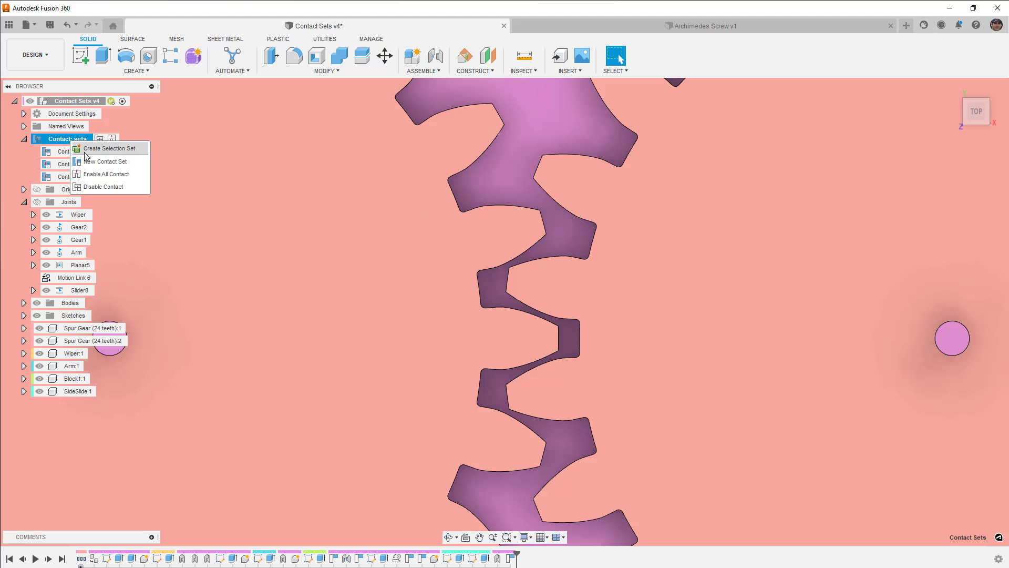
left_click(103, 163)
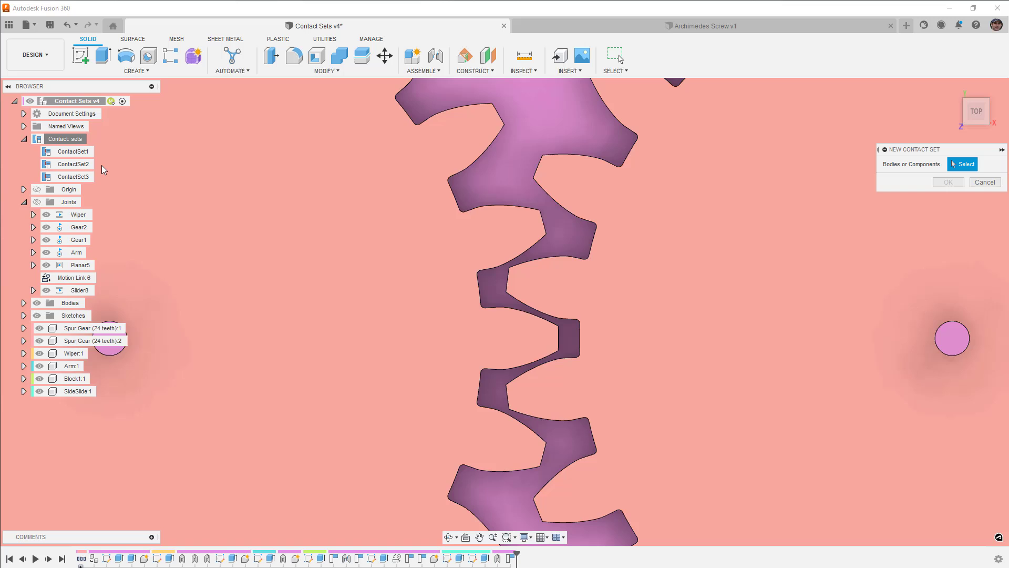
left_click(547, 270)
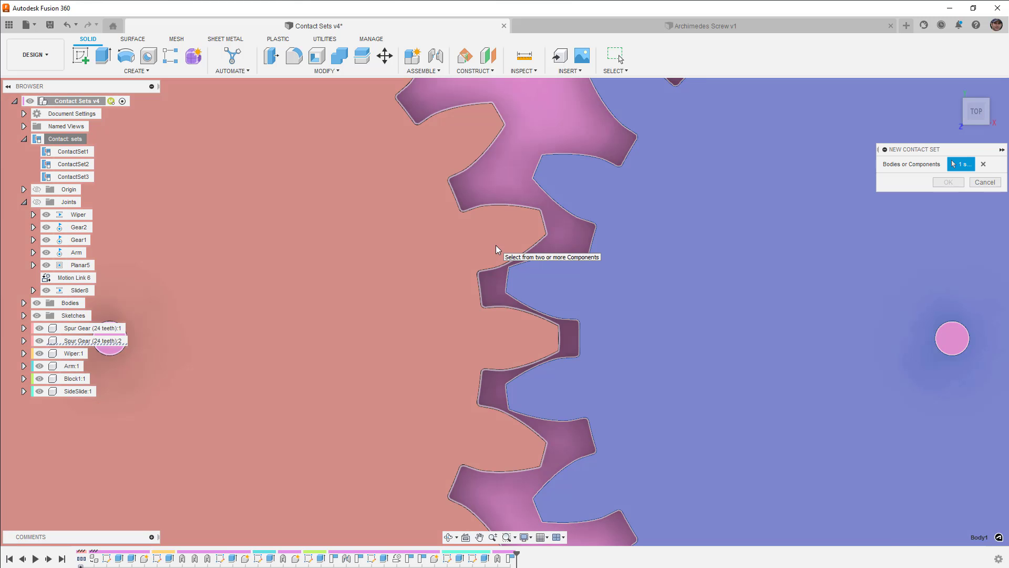
left_click(496, 253)
left_click(948, 182)
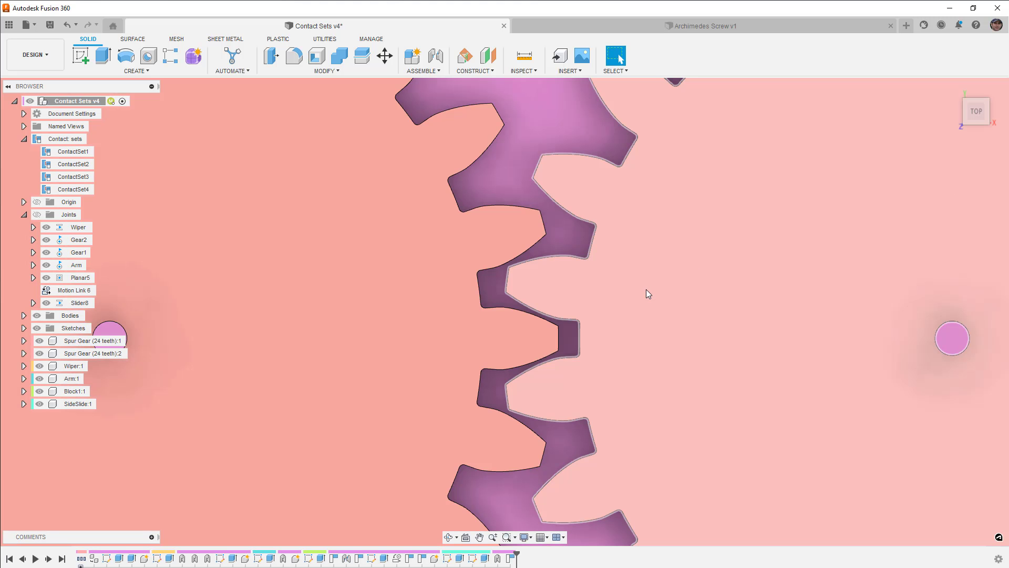
Step: Turn the gears to confirm their teeth now push against each other, reverting in between
left_click_drag(648, 294, 657, 391)
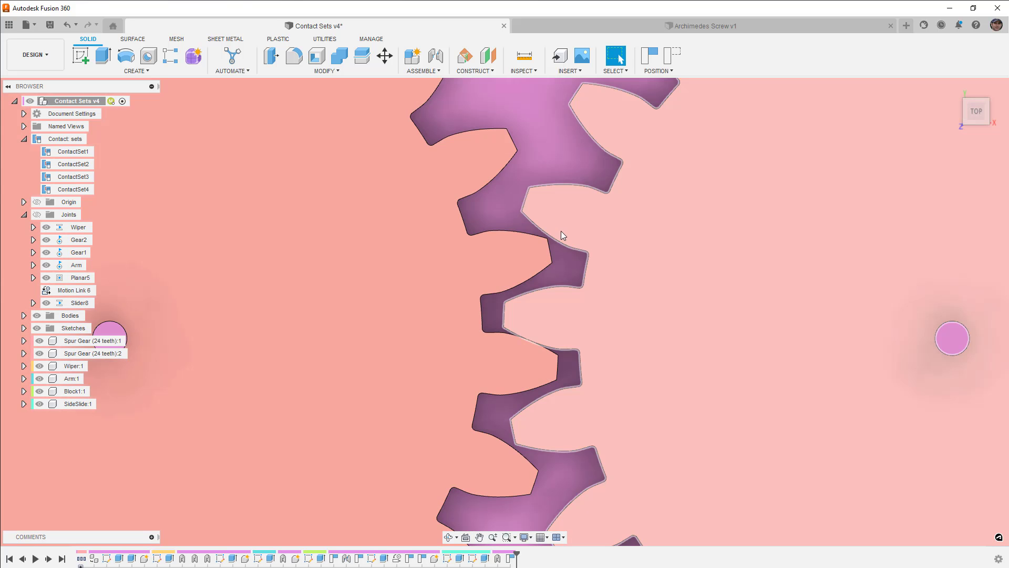
mouse_move(561, 231)
left_mouse_down()
mouse_move(565, 292)
mouse_move(564, 241)
left_mouse_up()
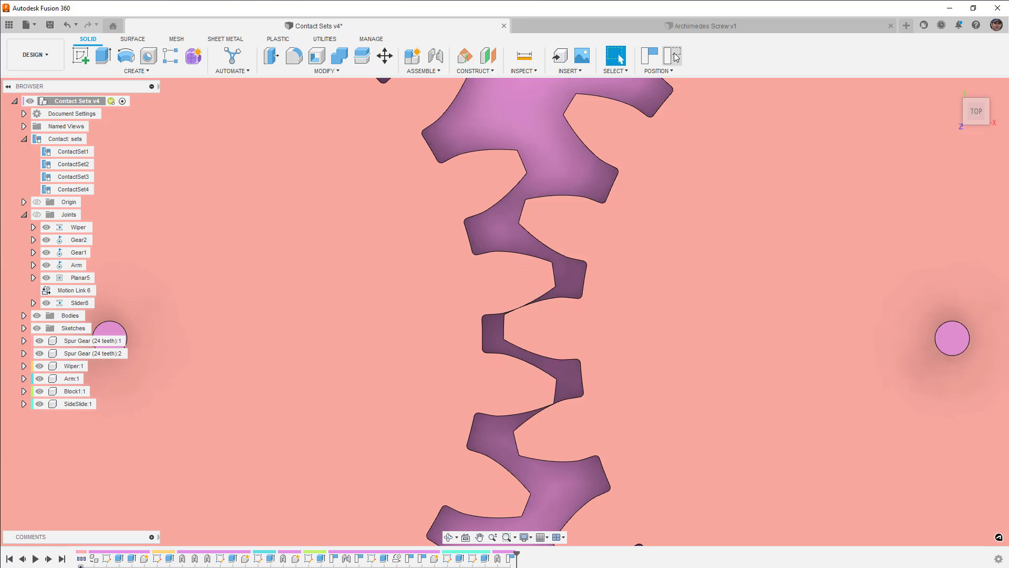
left_click(674, 56)
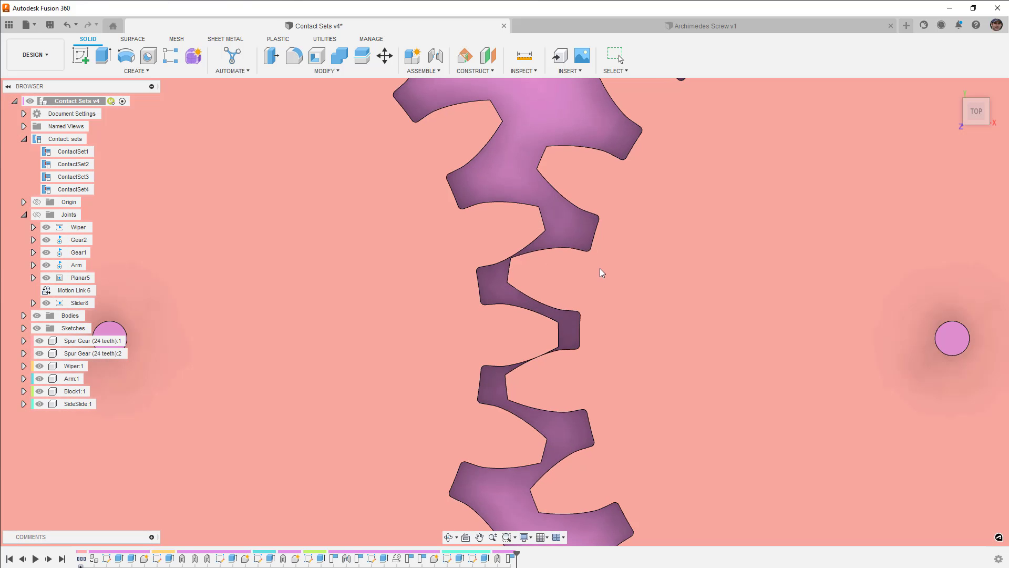
mouse_move(600, 268)
left_mouse_down()
mouse_move(598, 292)
mouse_move(605, 271)
left_mouse_up()
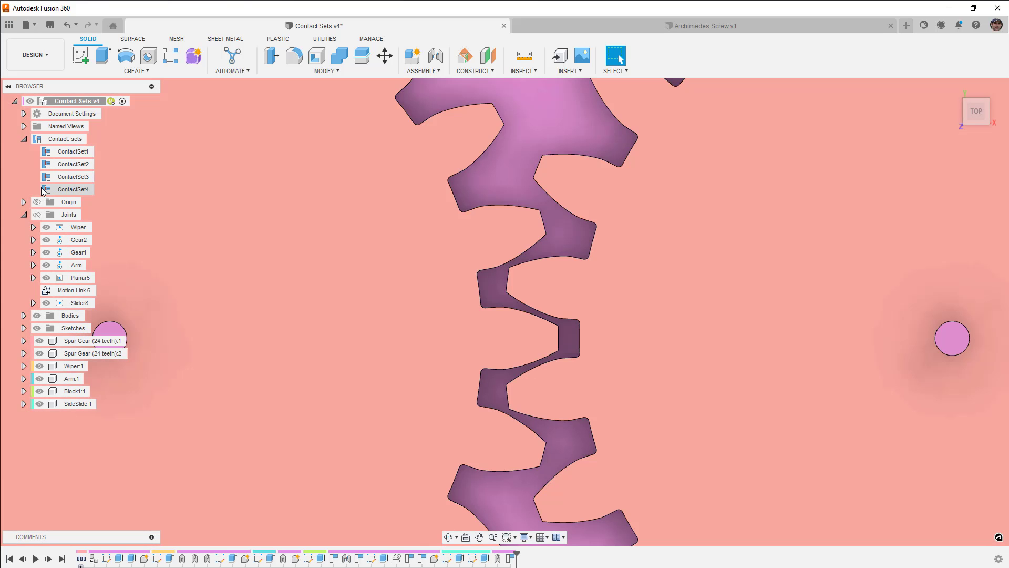
Step: Delete ContactSet4
left_click(74, 190)
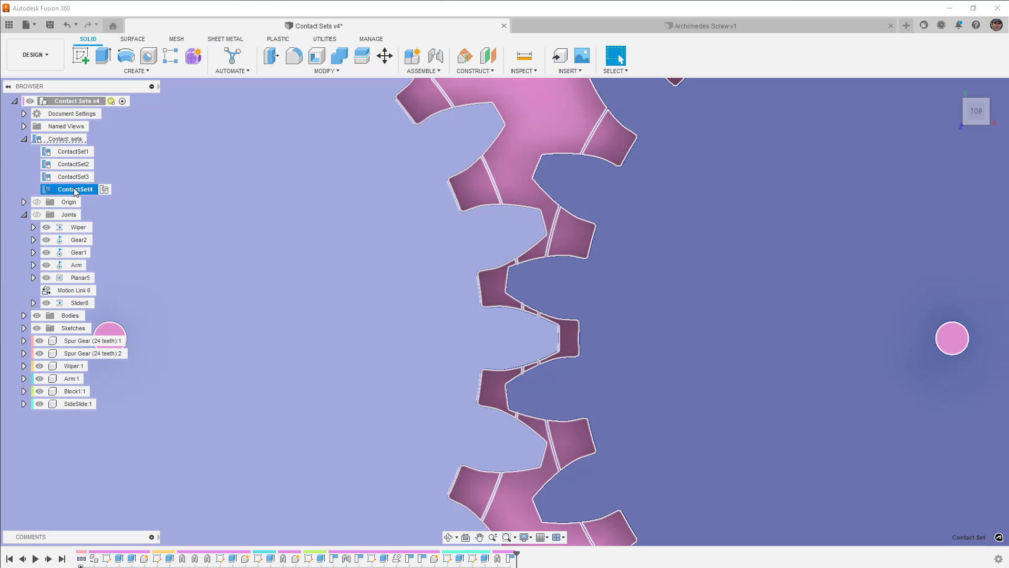
right_click(75, 192)
left_click(95, 236)
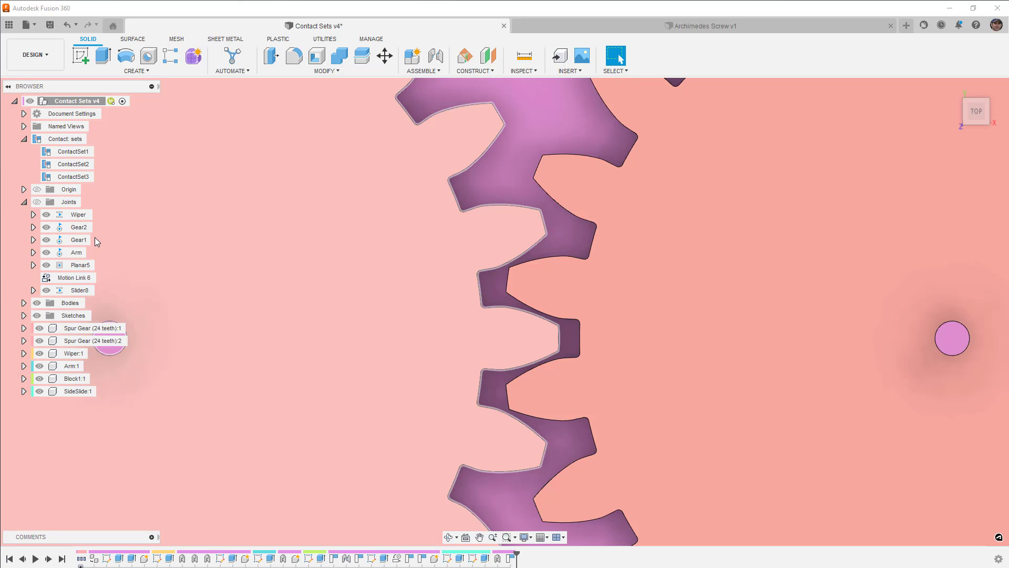
scroll(280, 150, "down", 6)
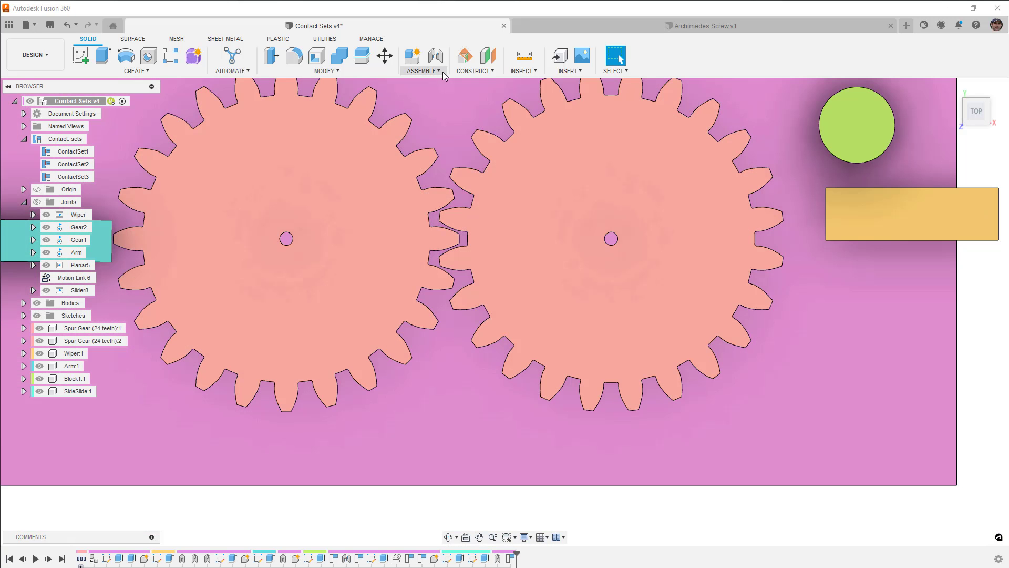
Step: Create Motion Link 9 coupling the Gear1 and Gear2 joints at 360° each
left_click(441, 72)
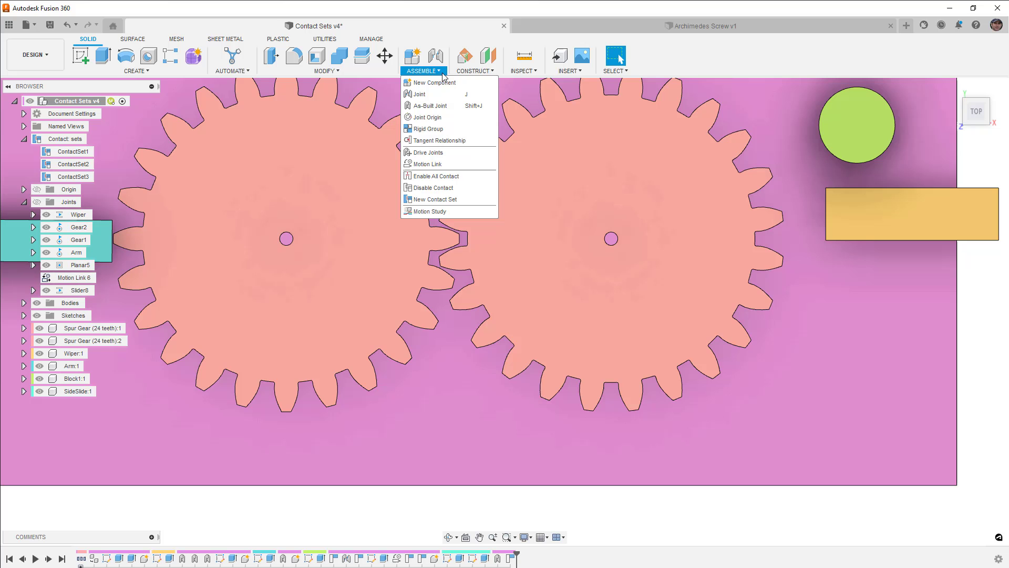
left_click(443, 164)
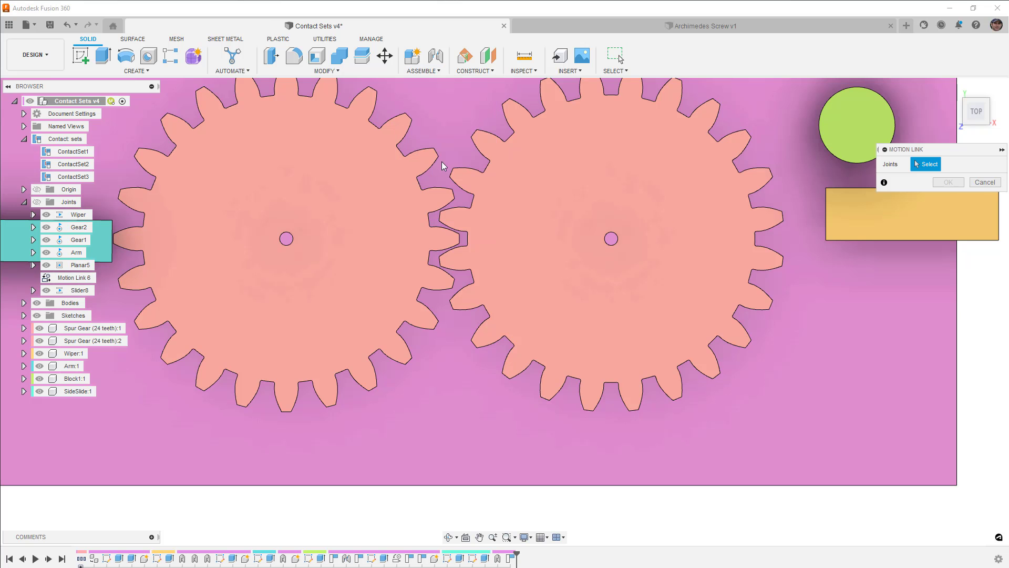
left_click(79, 240)
left_click(79, 227)
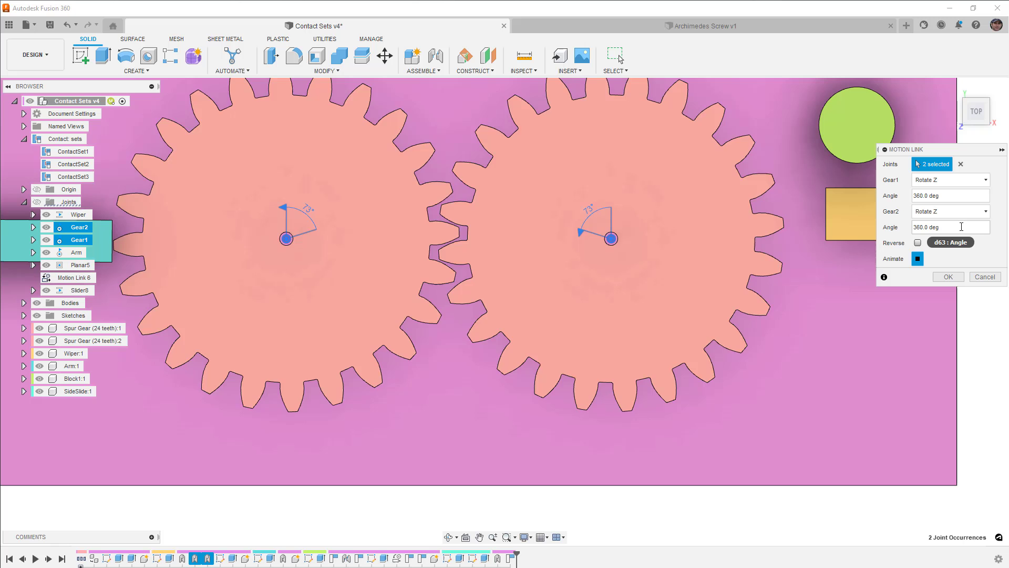
left_click(949, 277)
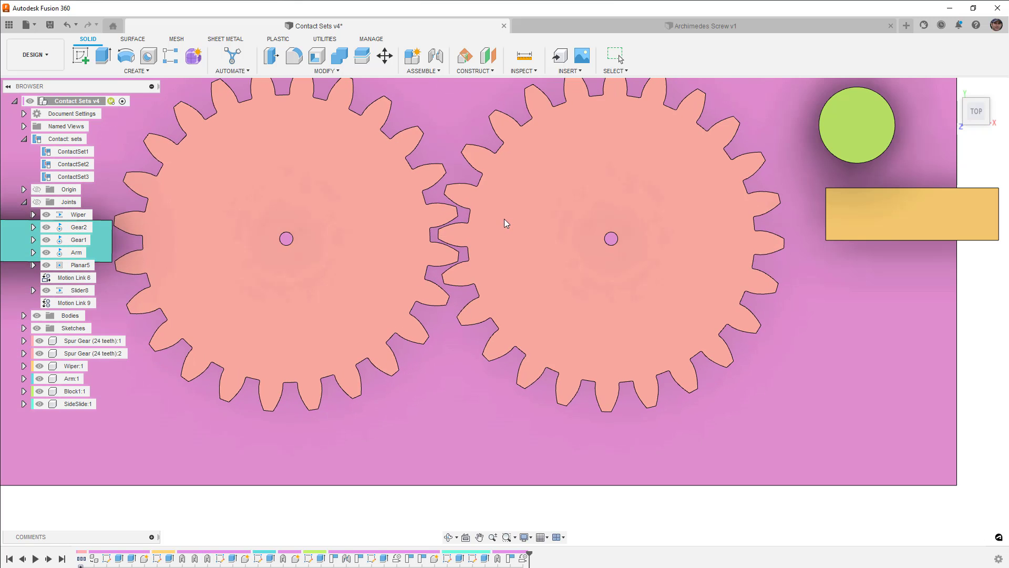
left_click_drag(505, 236, 531, 238)
scroll(455, 235, "up", 3)
scroll(455, 235, "up", 3)
scroll(494, 247, "down", 8)
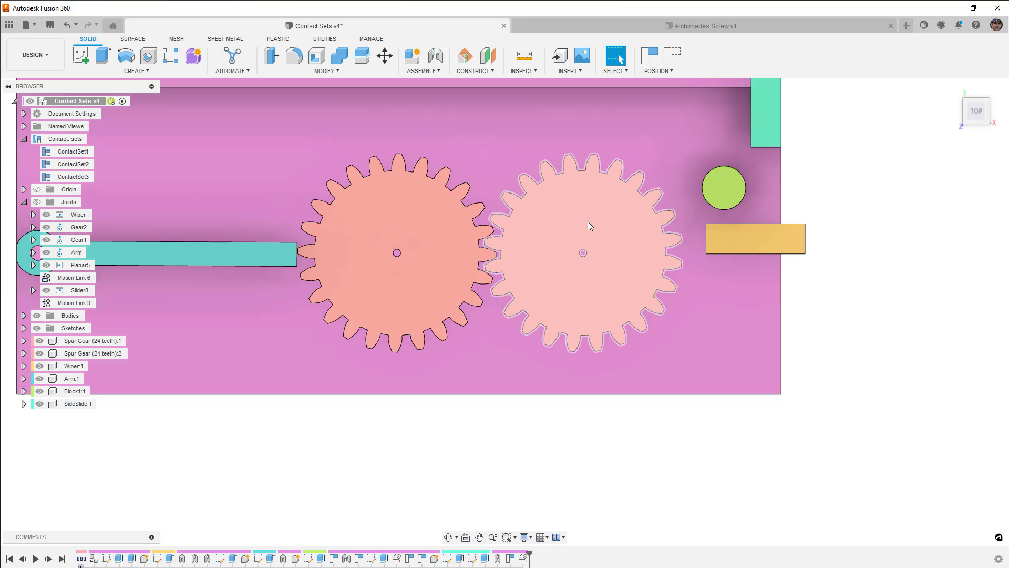
mouse_move(548, 217)
left_mouse_down()
mouse_move(536, 266)
mouse_move(543, 232)
mouse_move(529, 216)
left_mouse_up()
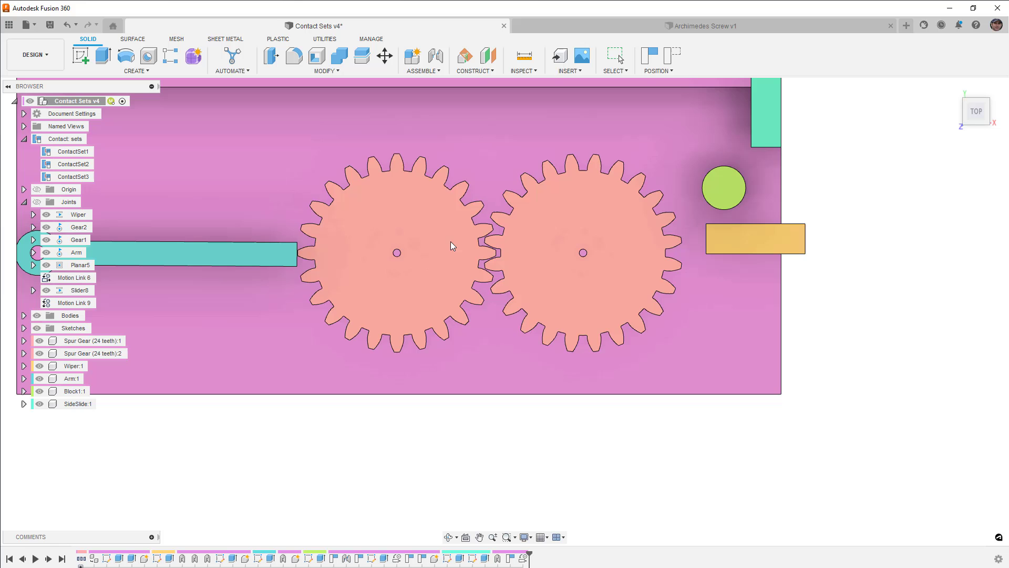
left_click_drag(450, 241, 531, 168)
left_click(672, 56)
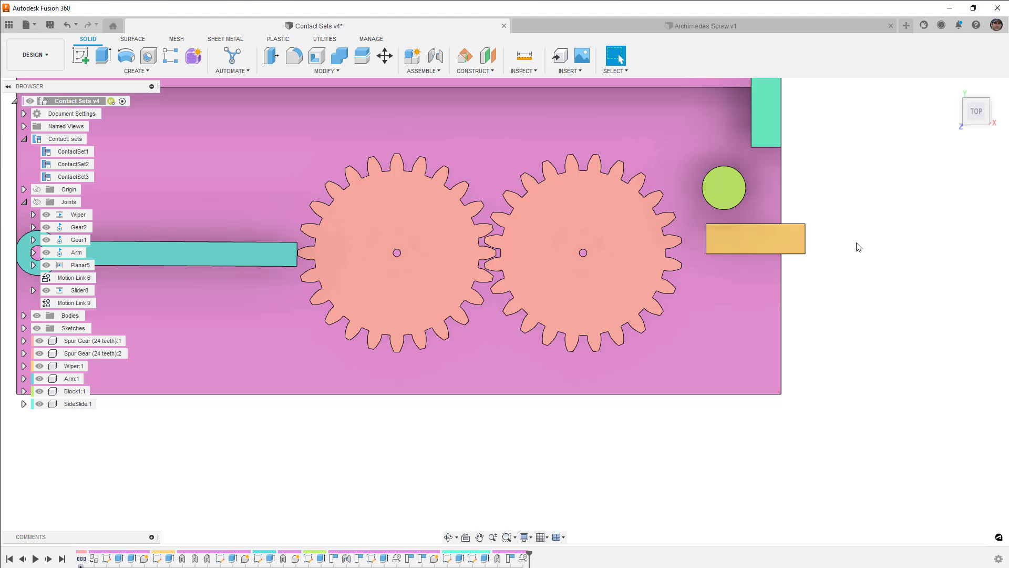
left_click_drag(799, 238, 793, 272)
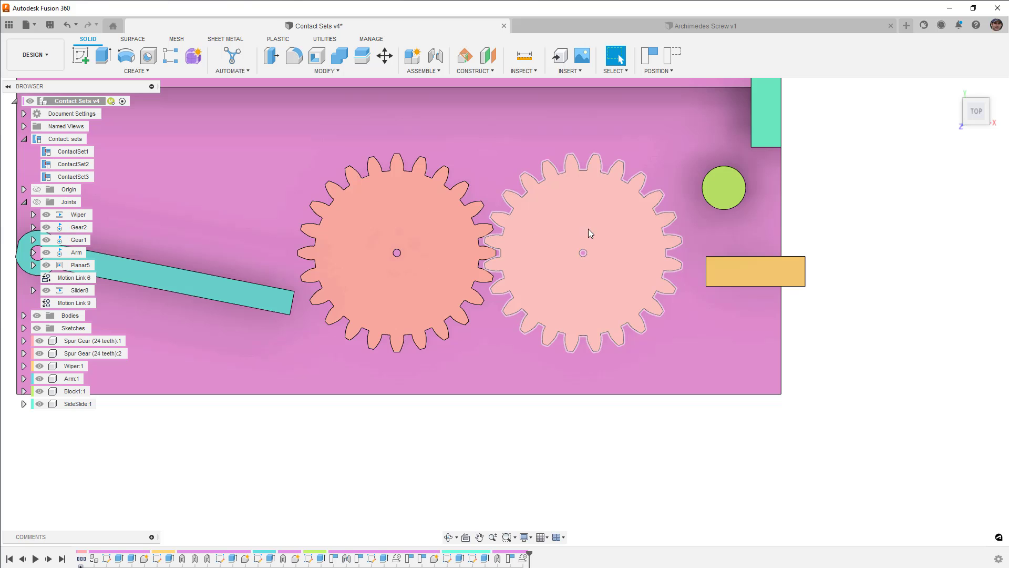
left_click_drag(783, 276, 778, 254)
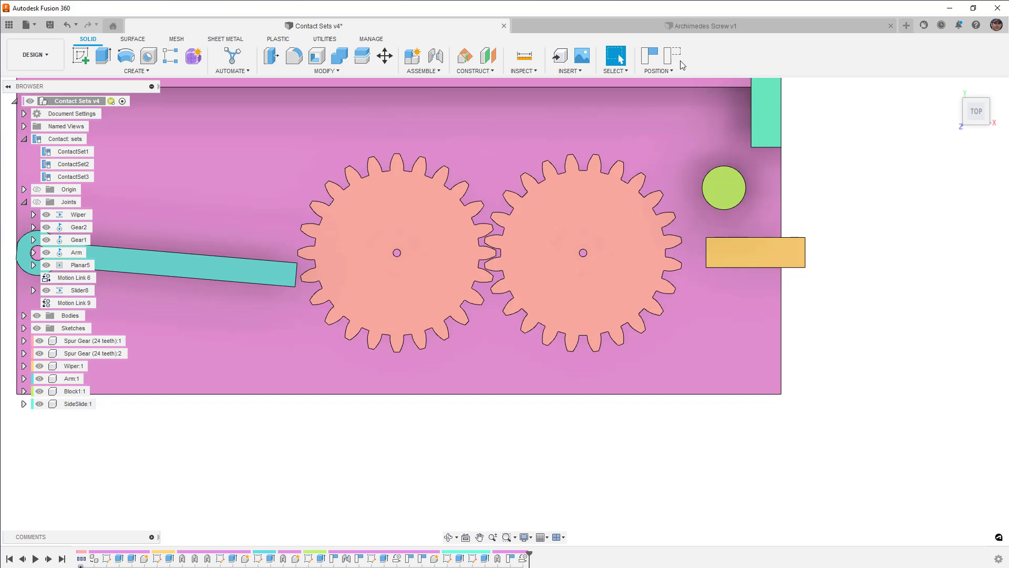
left_click(676, 59)
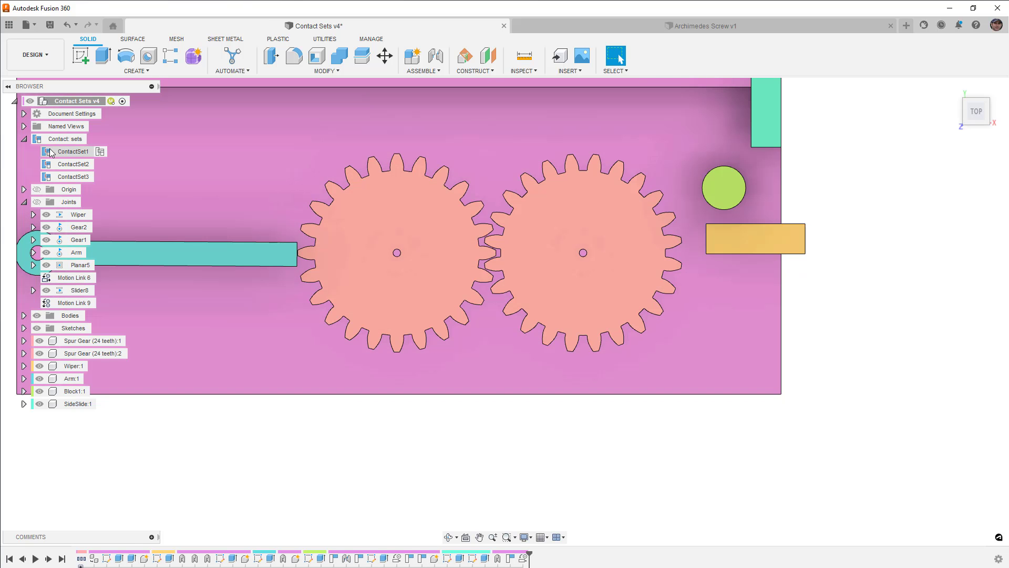
Step: Create ContactSet5 pairing the orange block with the green circle
right_click(65, 139)
left_click(76, 165)
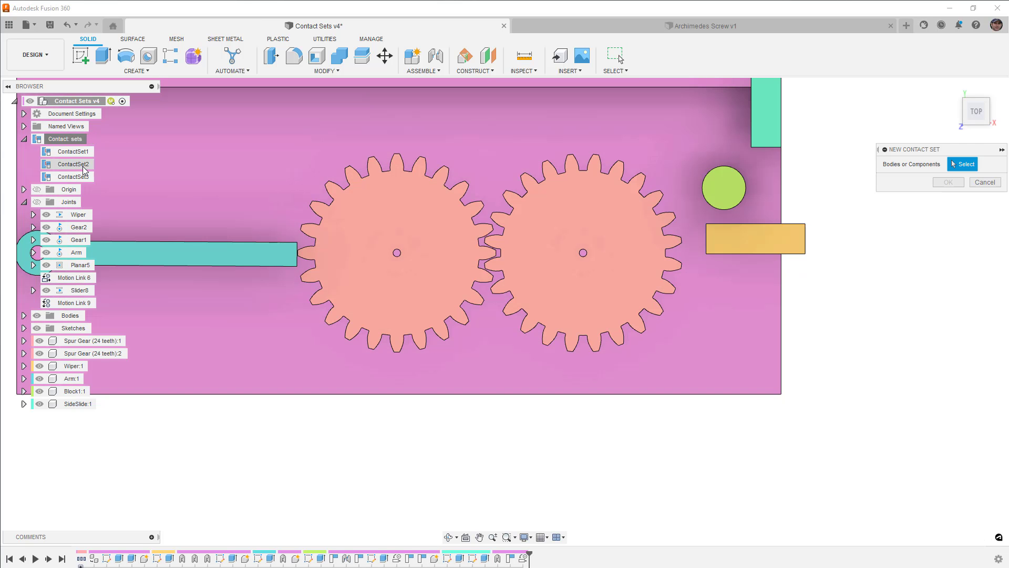
left_click(744, 234)
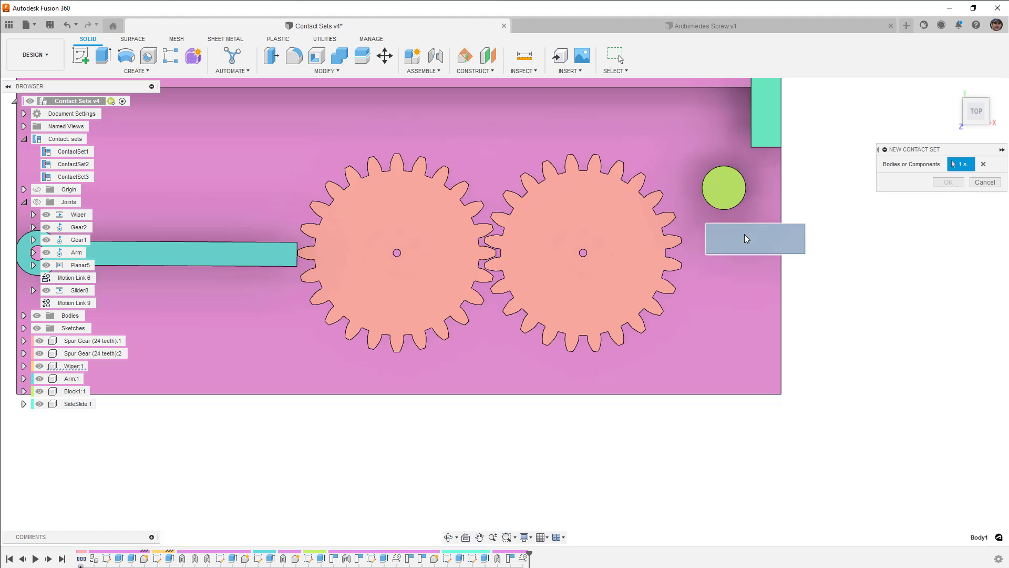
left_click(719, 189)
left_click(947, 182)
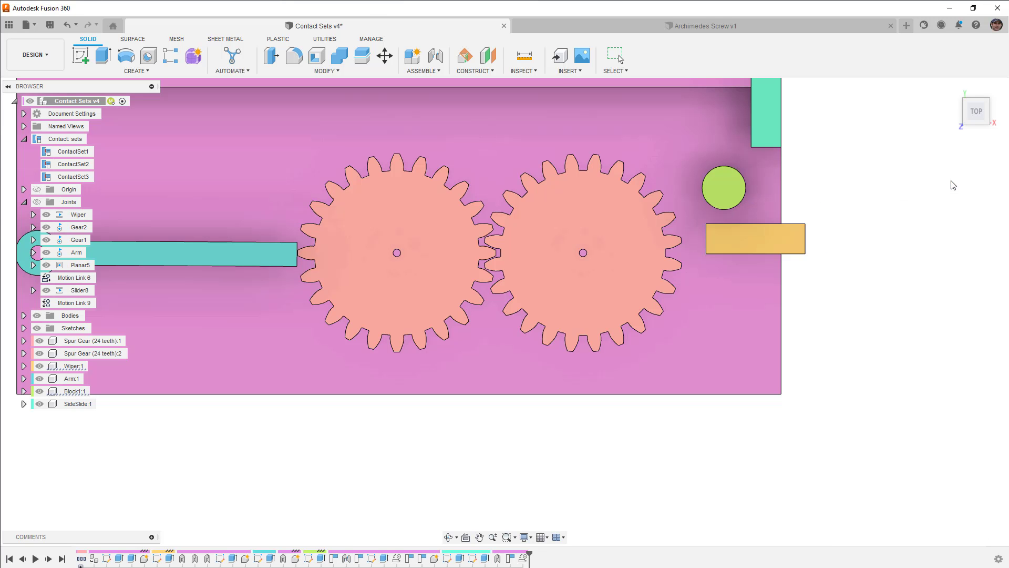
Step: Create ContactSet6 pairing the teal SideSlide block with the green circle, then push the orange block up
right_click(844, 188)
left_click(850, 154)
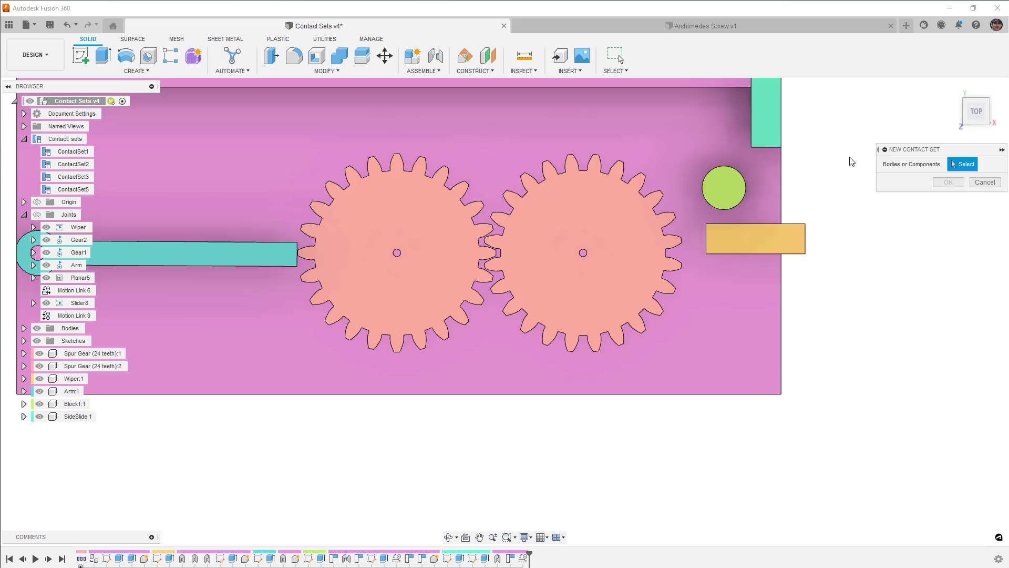
left_click(767, 122)
left_click(731, 181)
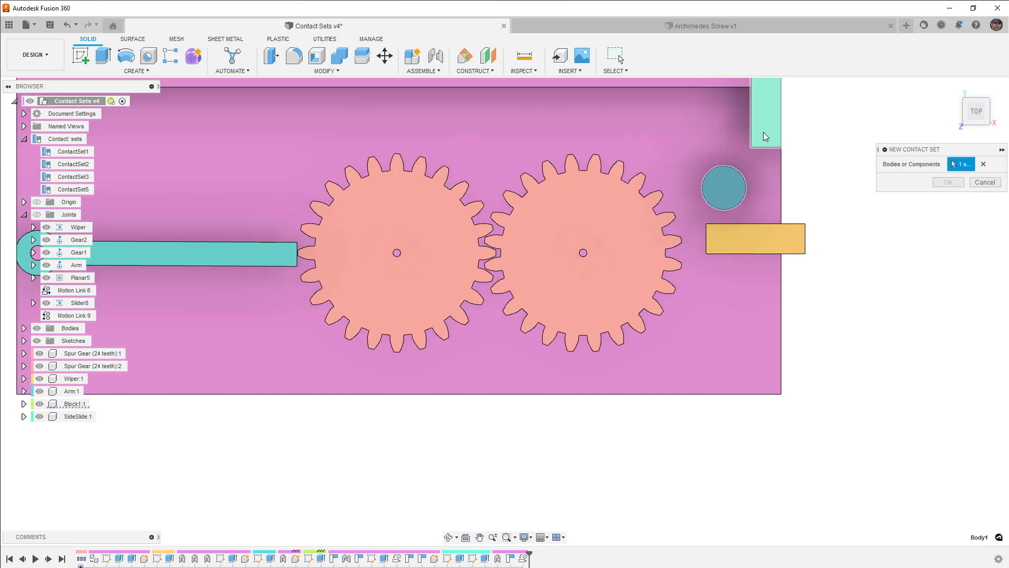
left_click(948, 182)
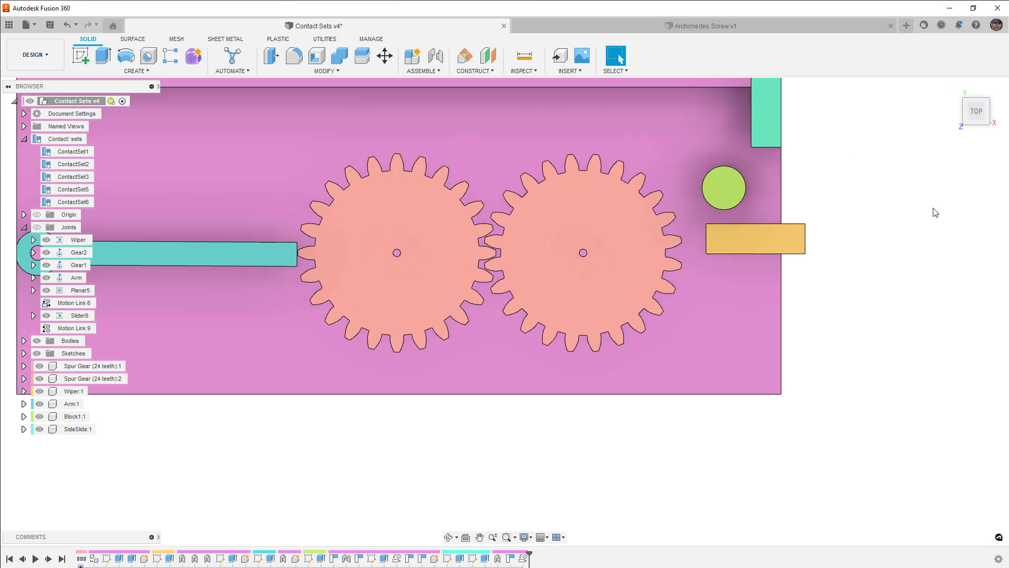
left_click_drag(799, 239, 790, 147)
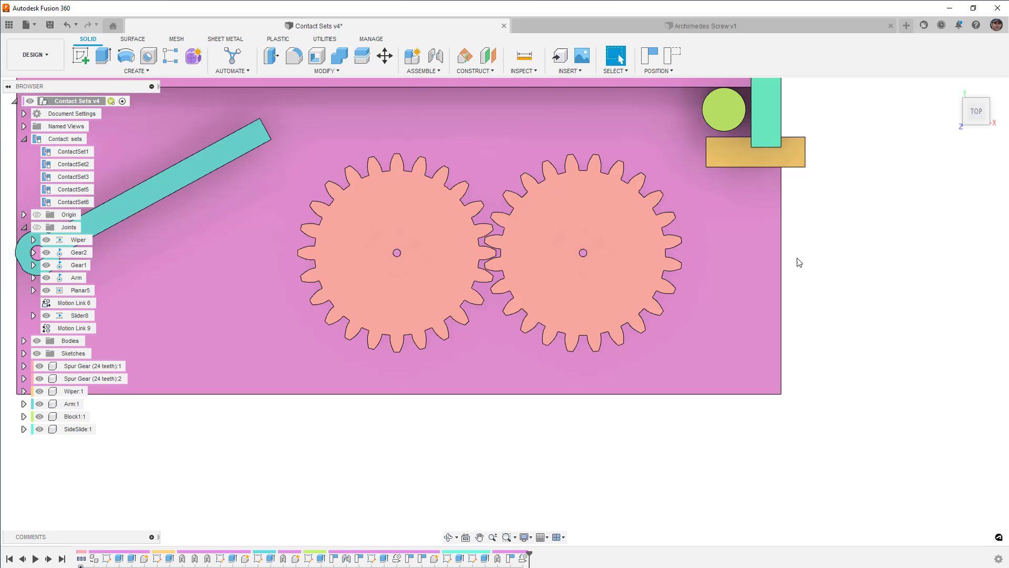
Step: In a tilted view, drag the orange and teal blocks against the green cylinder to test contacts
scroll(794, 315, "down", 3)
middle_click_drag(793, 341, 789, 294, "shift")
scroll(771, 212, "up", 6)
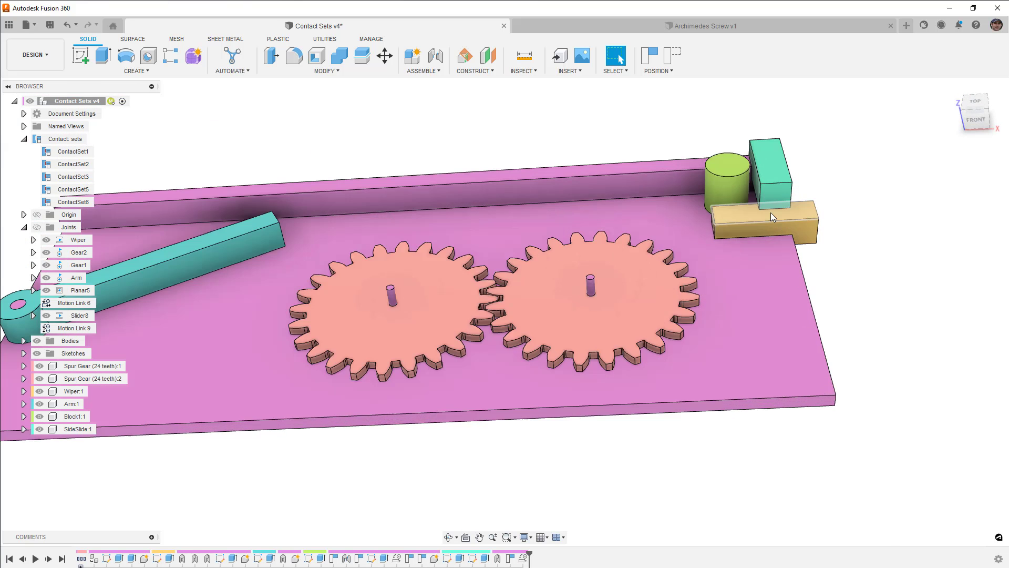
left_click_drag(773, 215, 790, 254)
left_click_drag(783, 211, 344, 173)
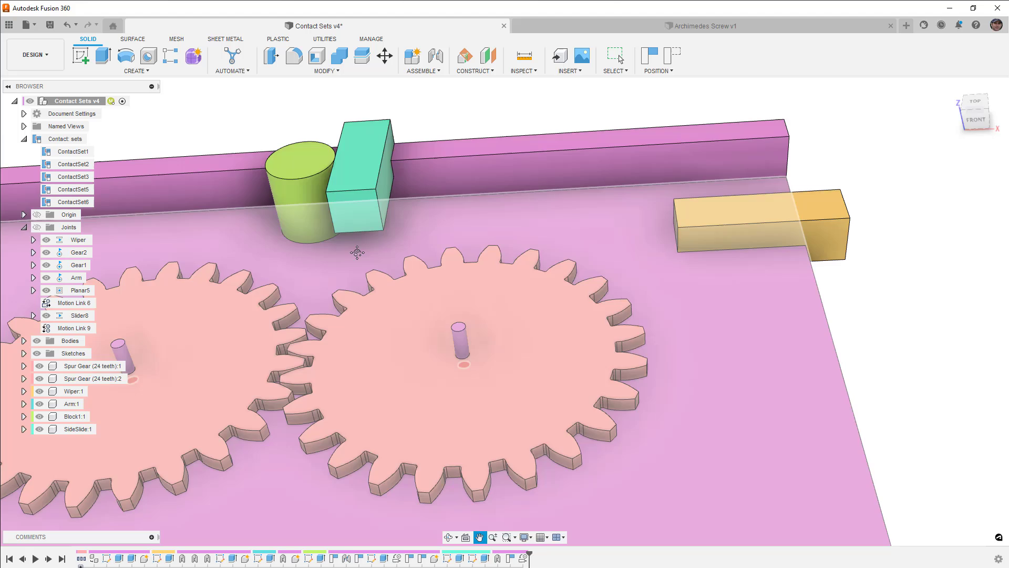
middle_click_drag(362, 239, 851, 239)
left_click_drag(781, 212, 478, 211)
Step: From the top view, drag the teal slider, arm and yellow block to test how they push each other
scroll(478, 211, "down", 5)
middle_click_drag(479, 212, 757, 321, "shift")
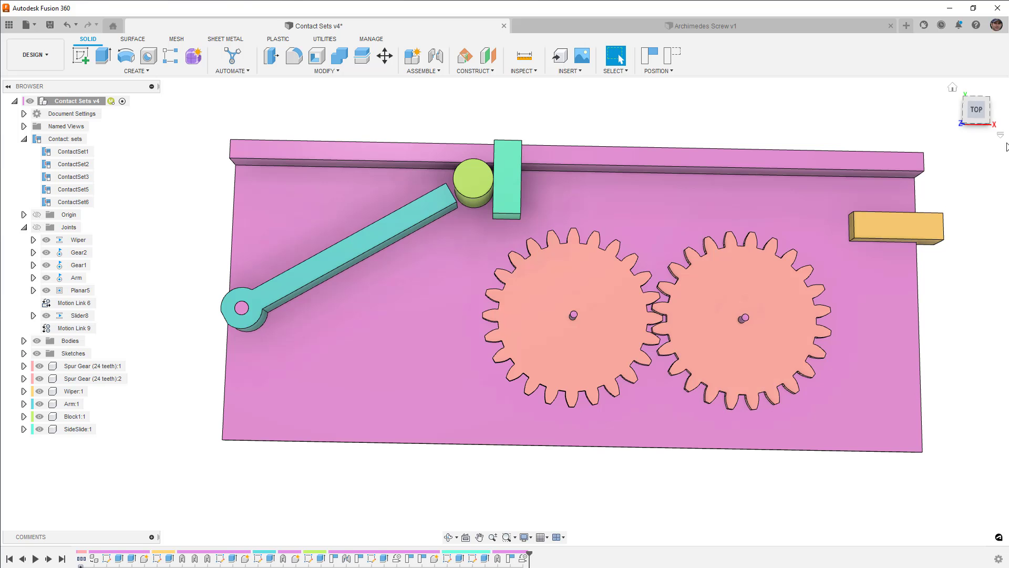
left_click(975, 111)
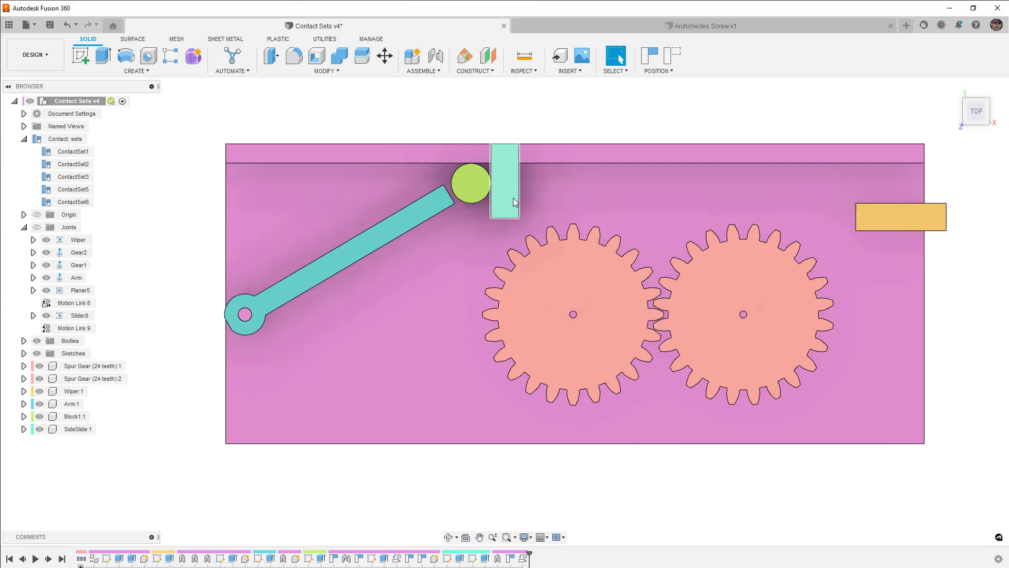
left_click_drag(514, 203, 498, 199)
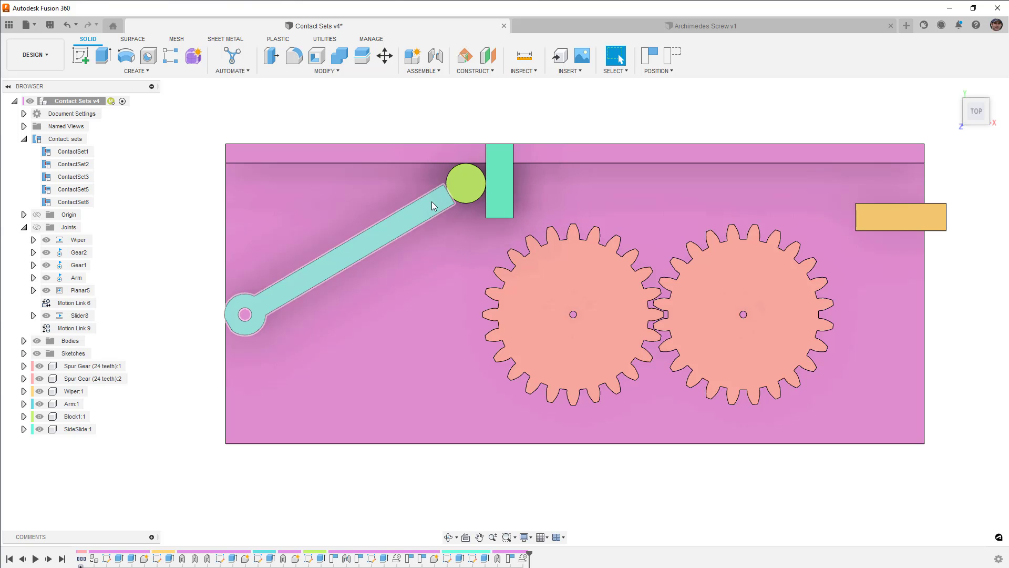
mouse_move(438, 205)
left_mouse_down()
mouse_move(448, 204)
mouse_move(425, 204)
left_mouse_up()
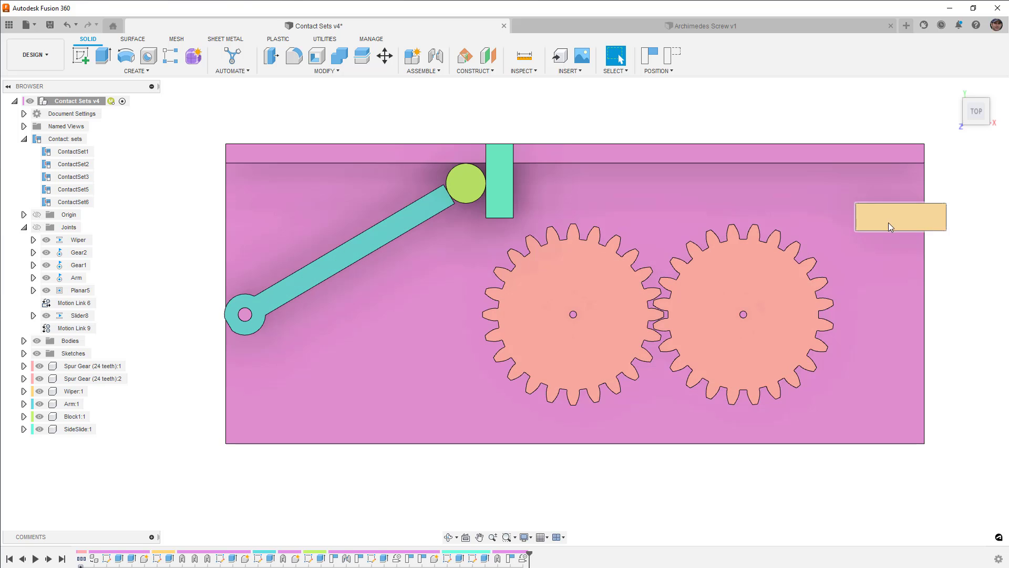
left_click_drag(890, 226, 898, 317)
left_click_drag(491, 199, 619, 200)
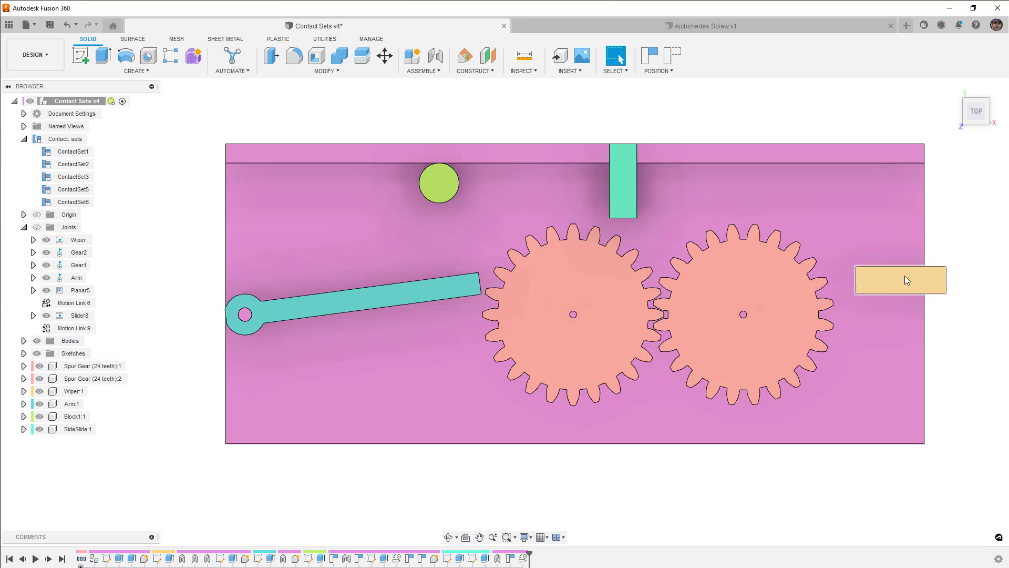
left_click_drag(904, 276, 899, 180)
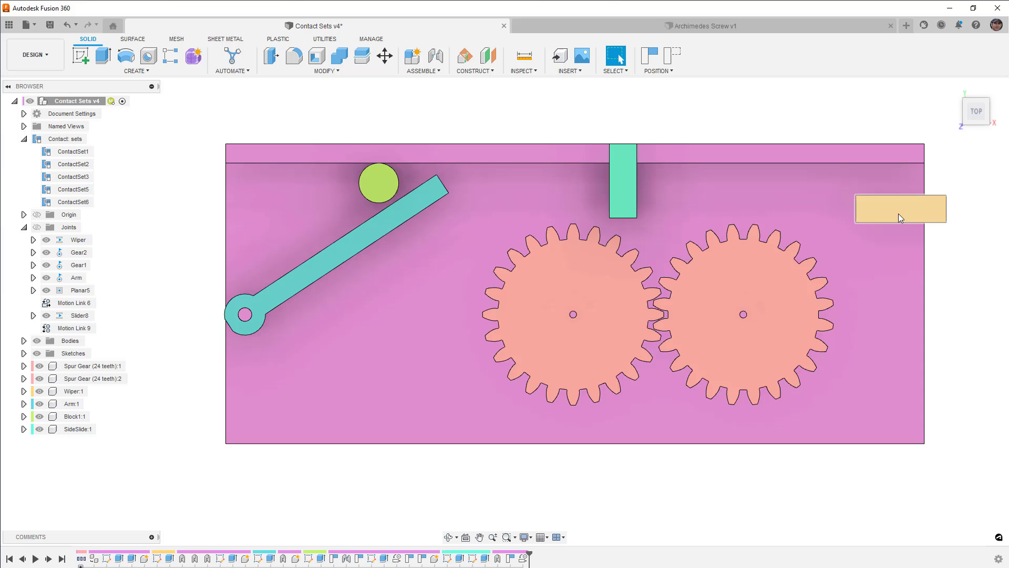
left_click(715, 26)
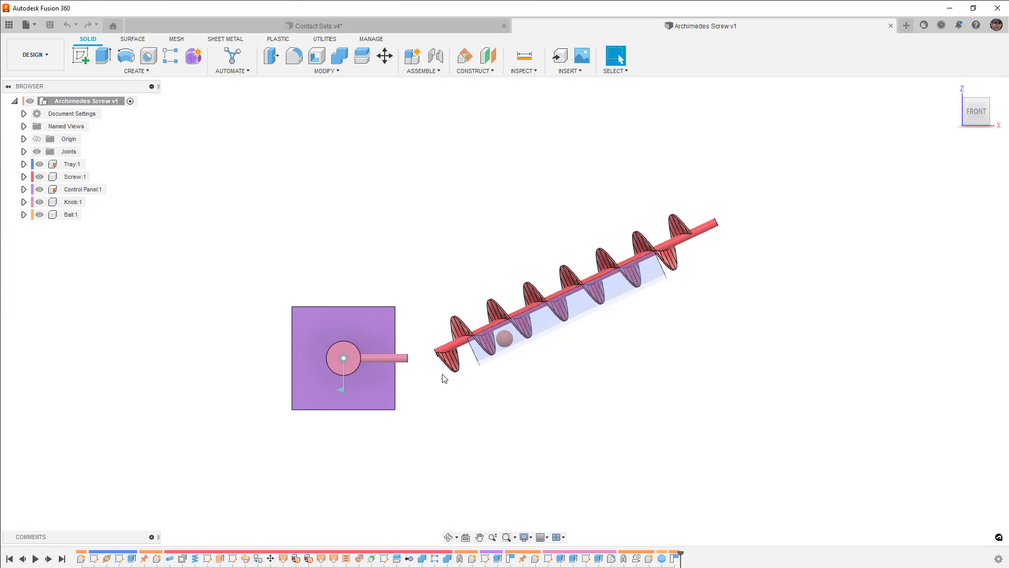
middle_click_drag(443, 389, 457, 353)
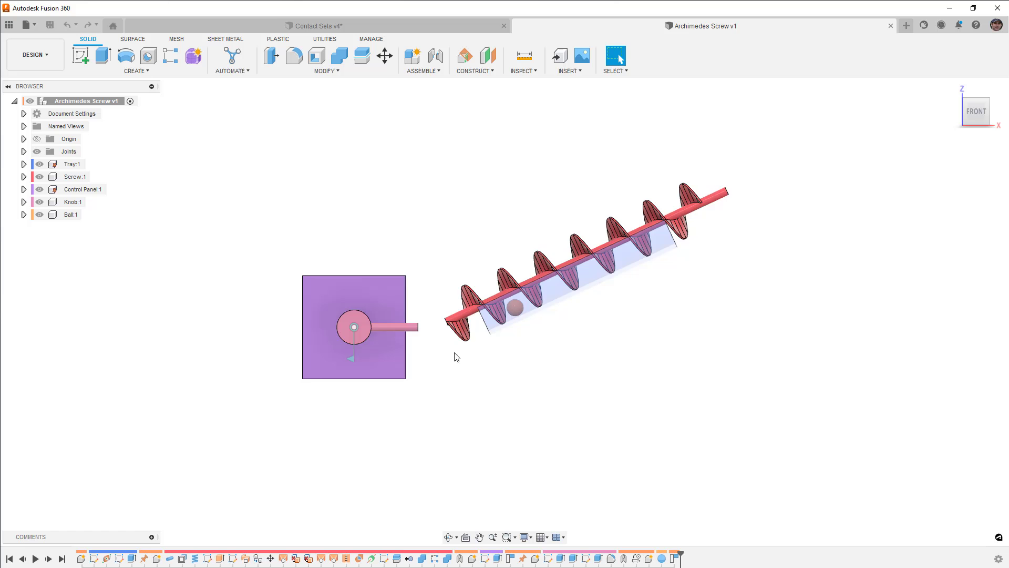
scroll(439, 345, "up", 2)
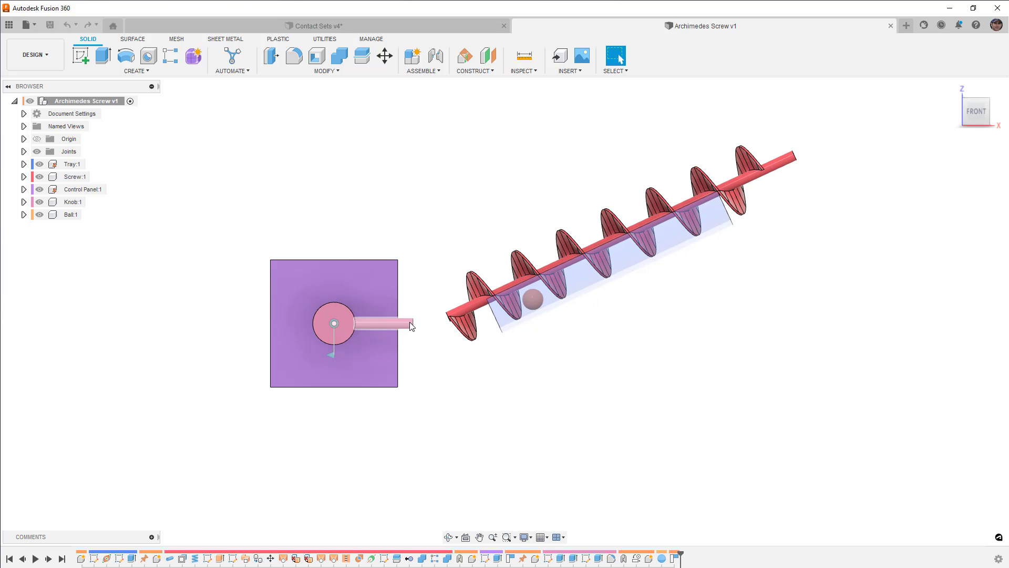
left_click_drag(410, 325, 382, 329)
left_click(650, 56)
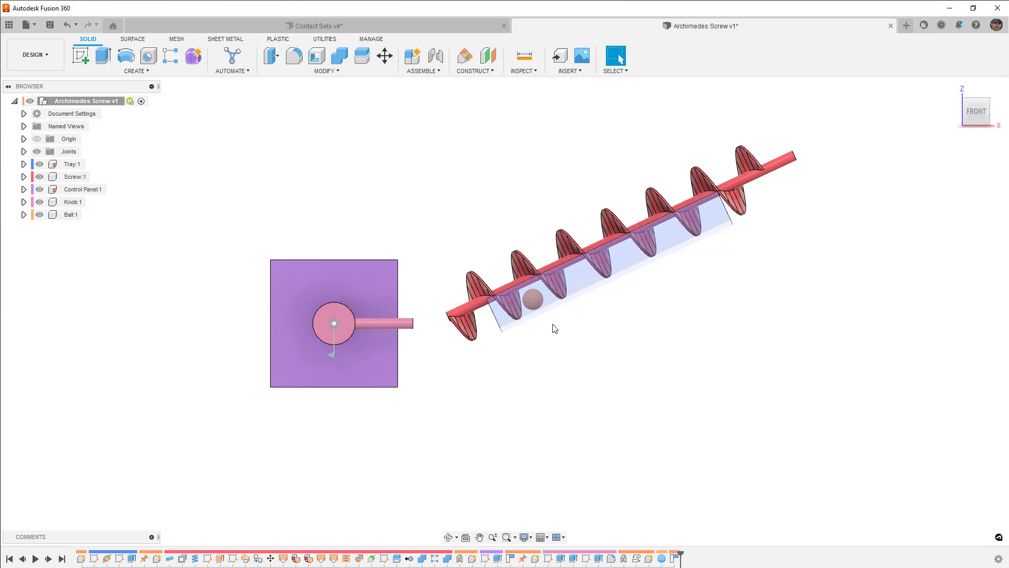
scroll(545, 325, "up", 10)
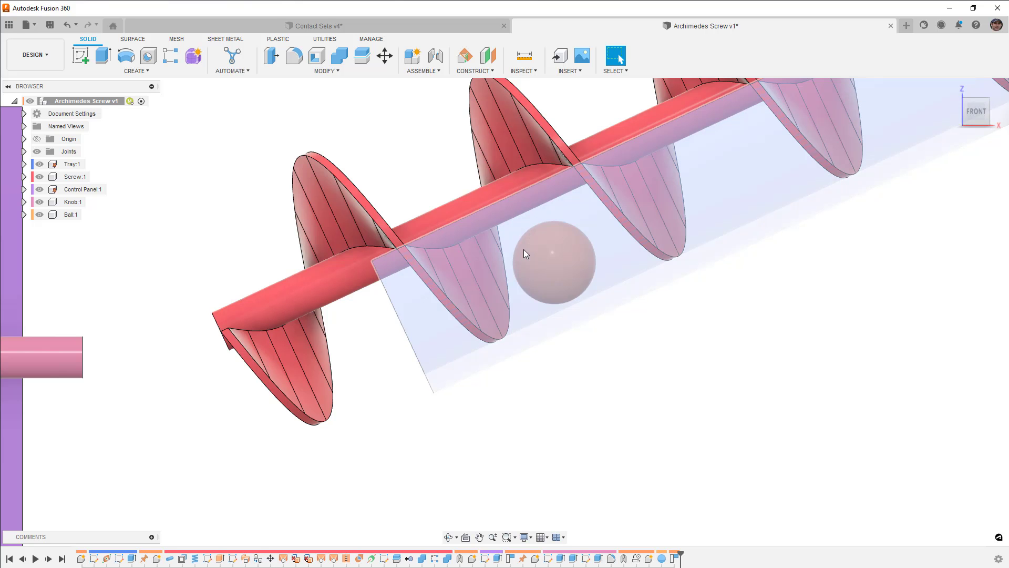
left_click(523, 249)
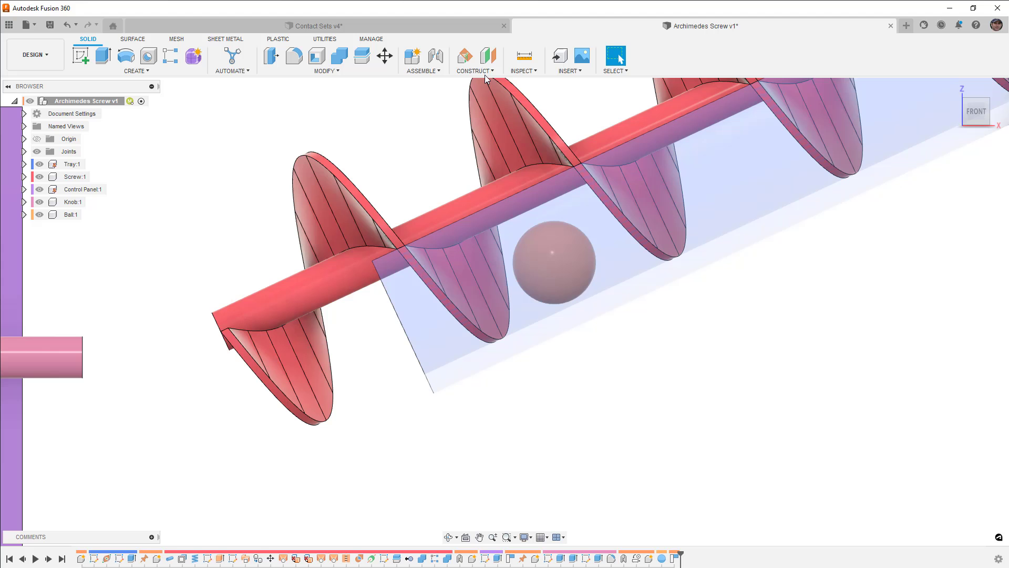
Step: Enable contact sets and create a new contact set pairing the screw with the ball
left_click(440, 77)
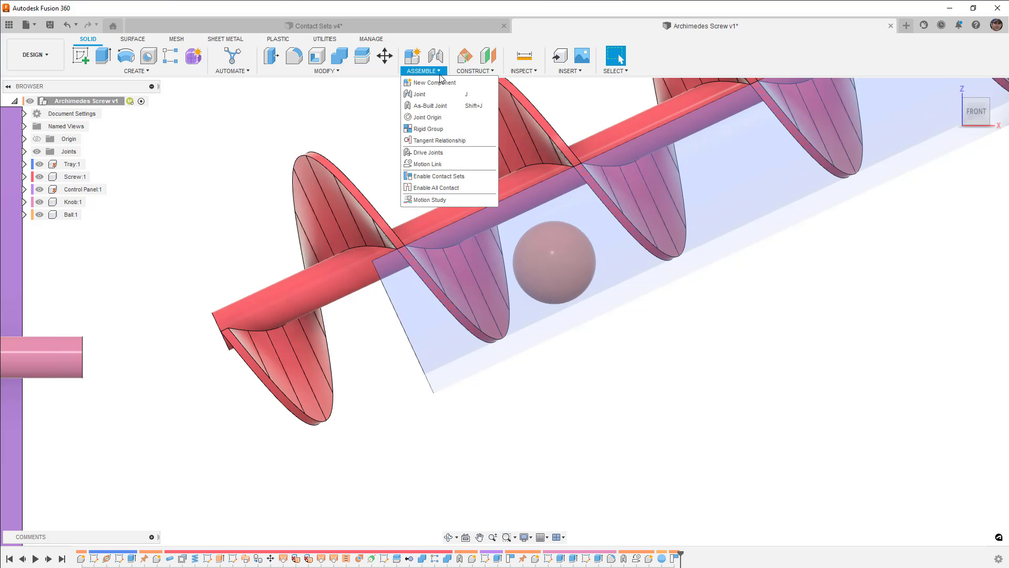
left_click(444, 177)
right_click(80, 139)
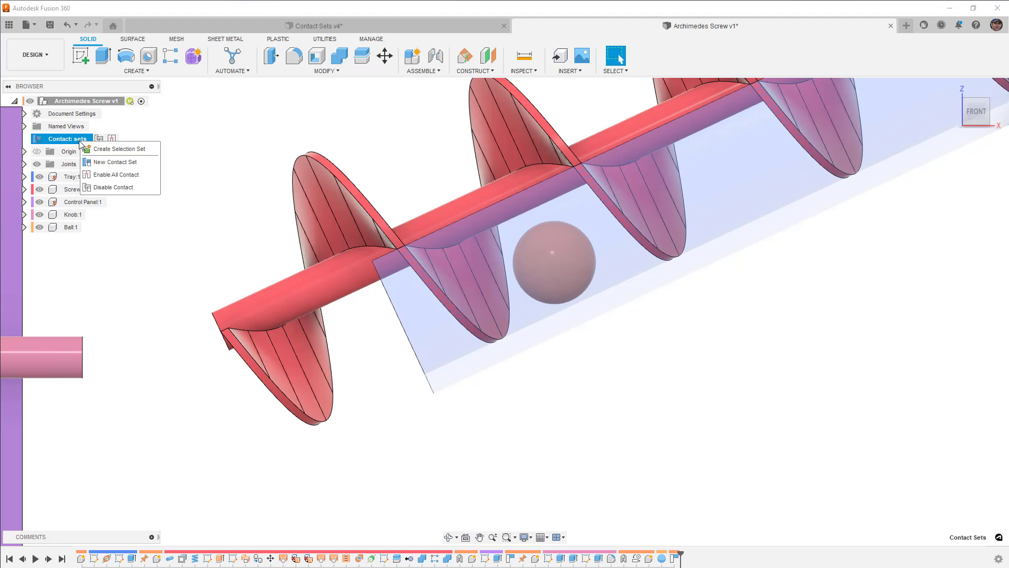
left_click(100, 162)
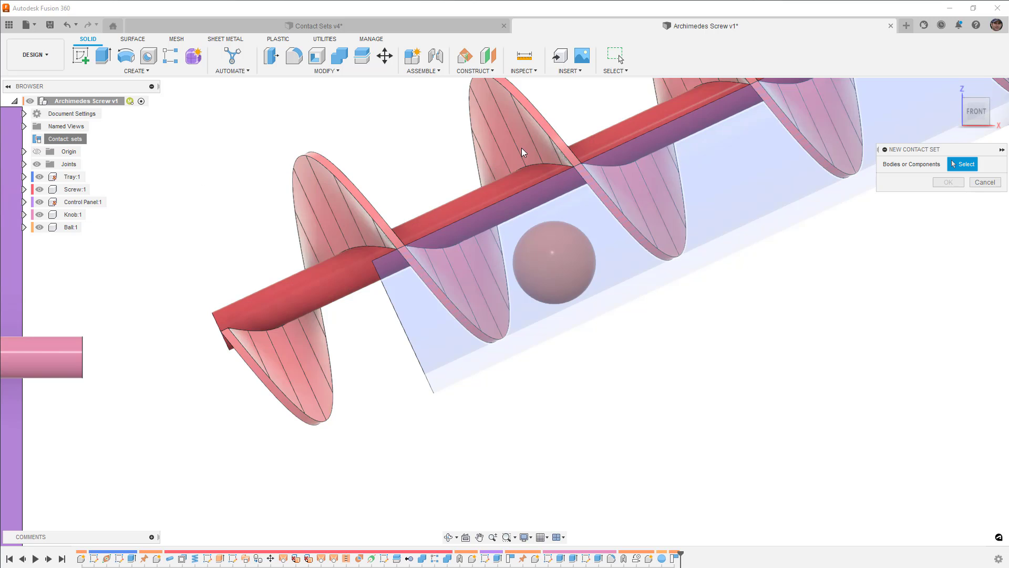
left_click(521, 147)
middle_click_drag(521, 147, 543, 195, "shift")
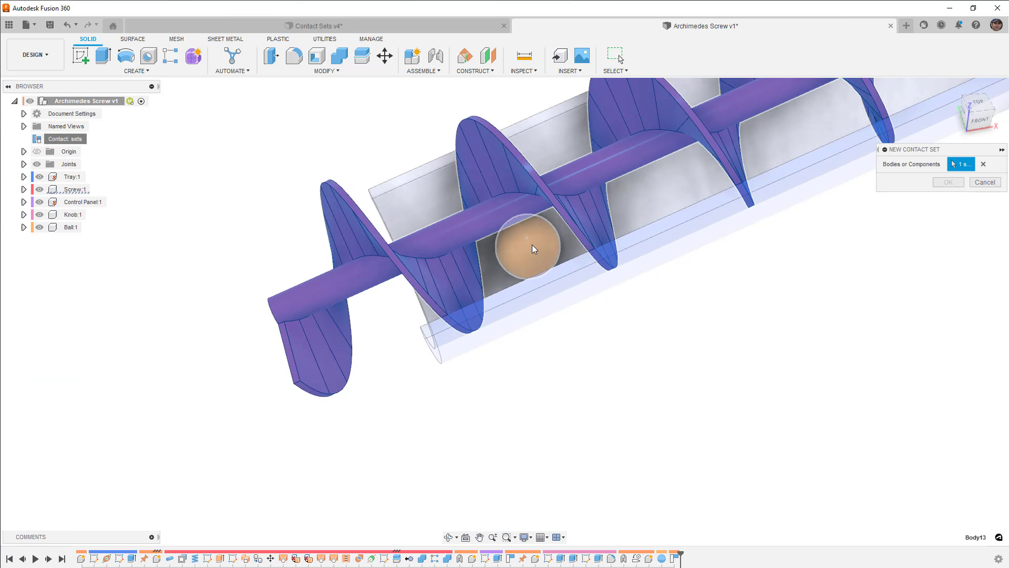
left_click(531, 244)
left_click(948, 182)
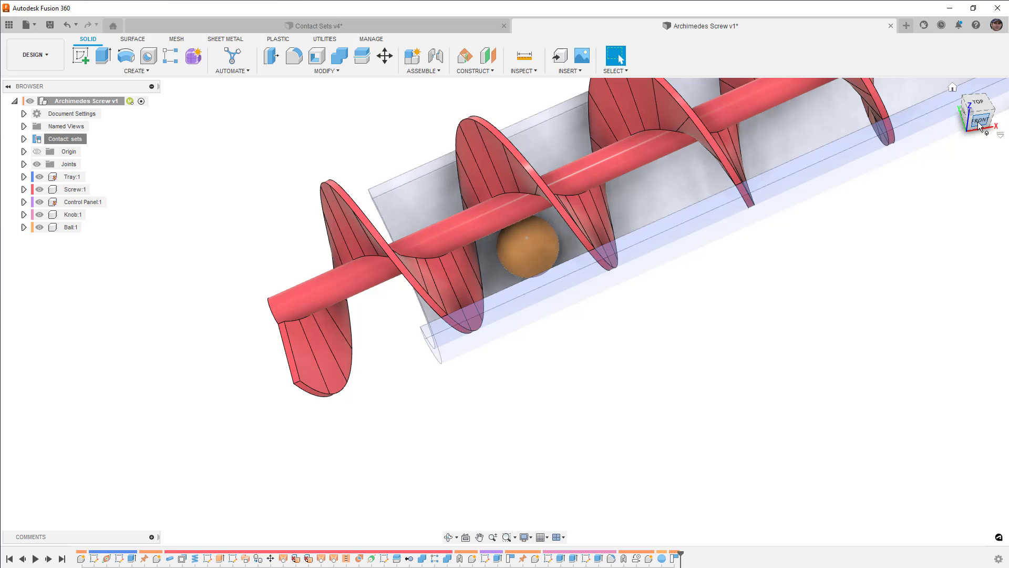
Step: From the front view, turn the knob both ways to push the ball, then revert positions
left_click(979, 121)
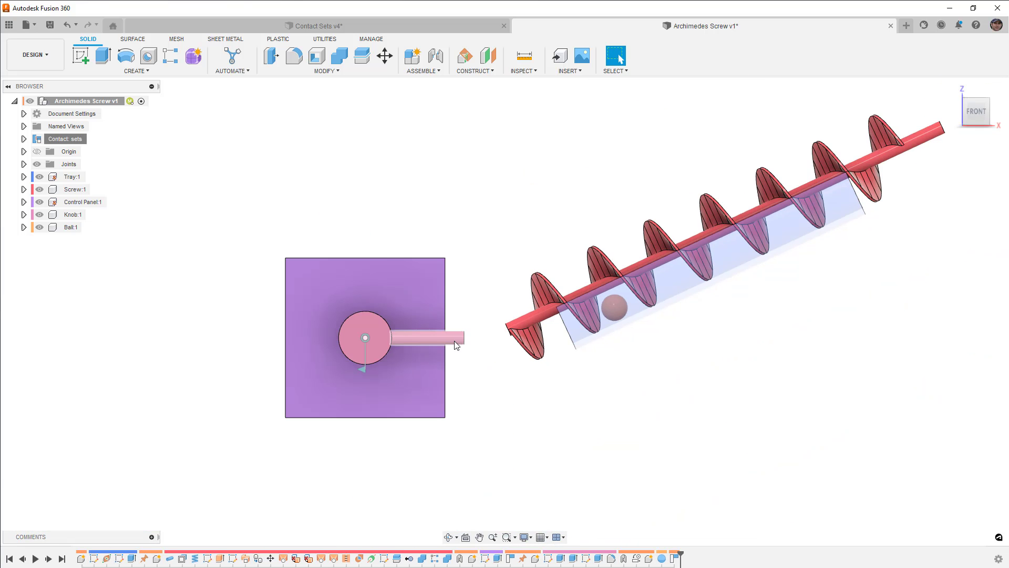
left_click_drag(454, 341, 421, 247)
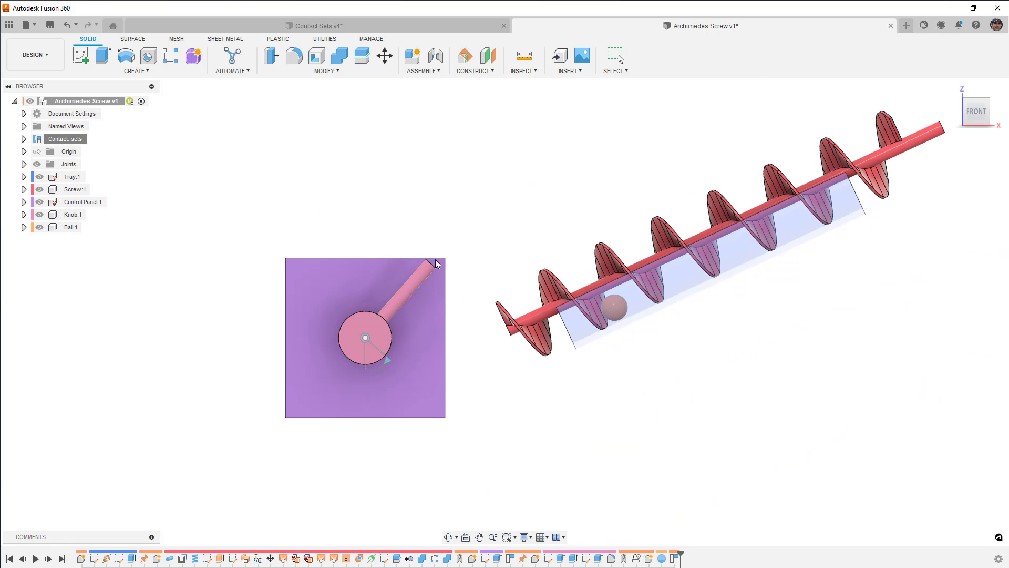
left_click_drag(401, 237, 293, 308)
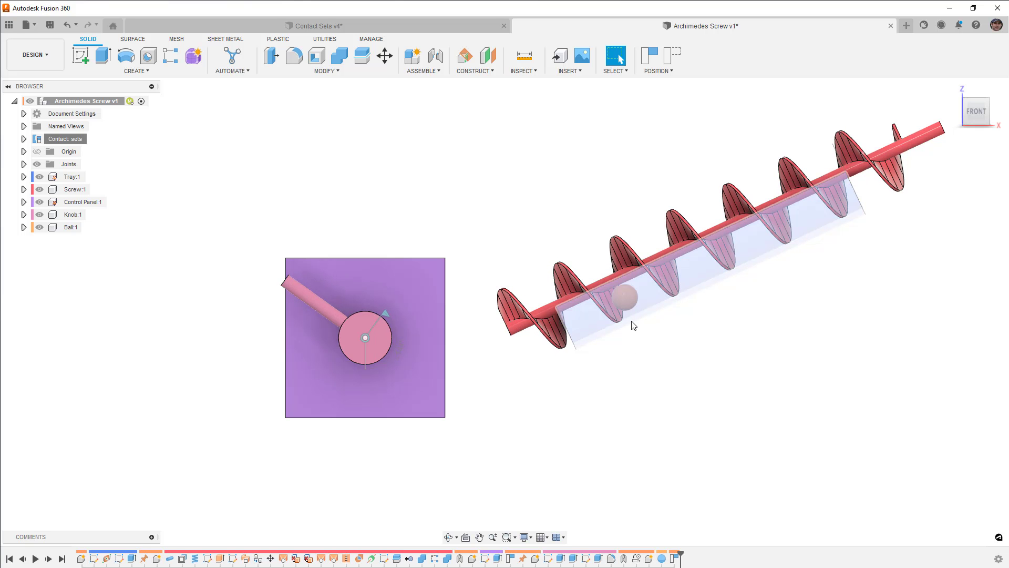
left_click(673, 55)
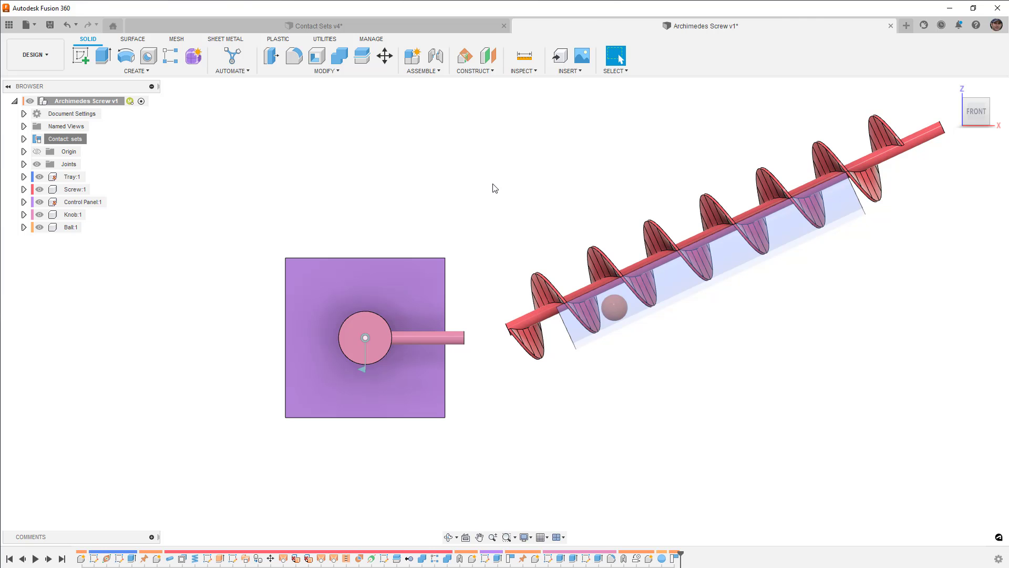
Step: Disable contact analysis and set up an as-built Slider joint on the ball's centre along Z
right_click(59, 142)
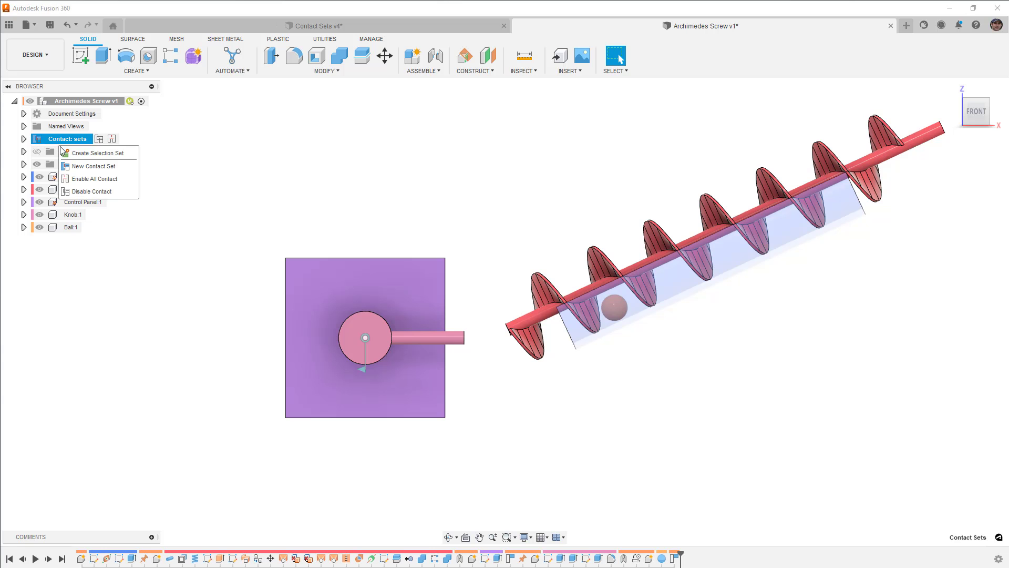
left_click(91, 192)
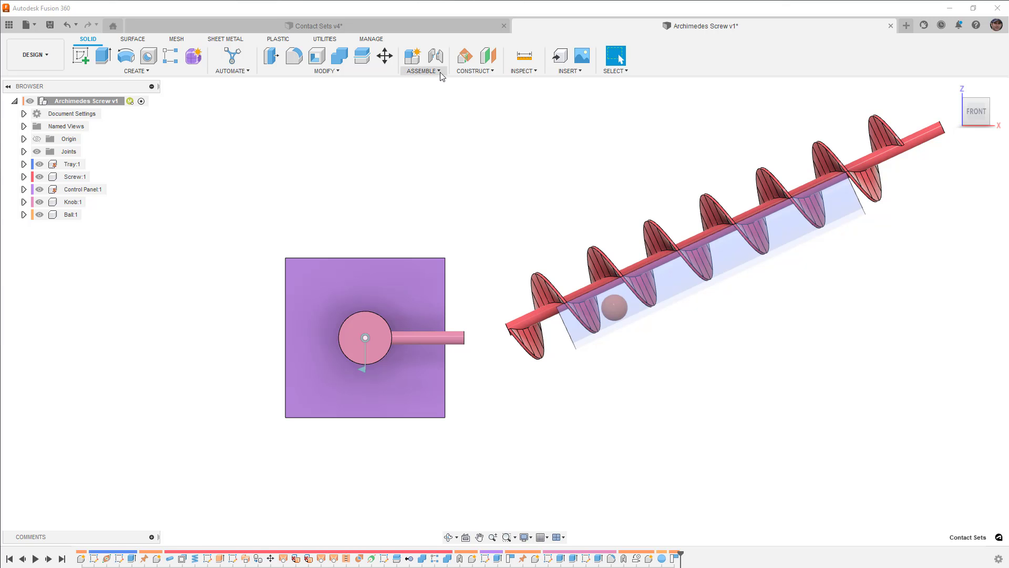
left_click(423, 70)
left_click(447, 111)
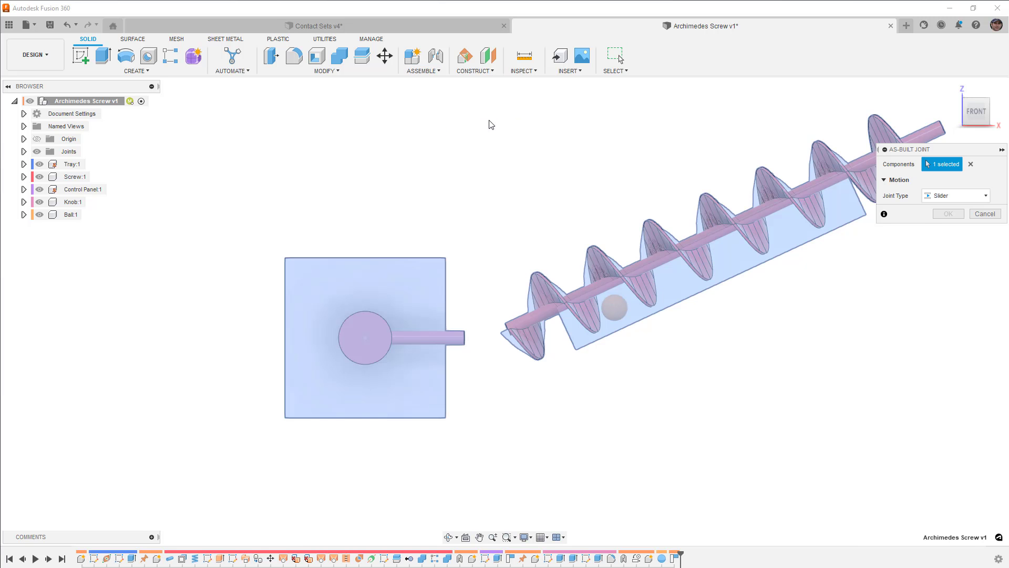
middle_click_drag(581, 164, 610, 205, "shift")
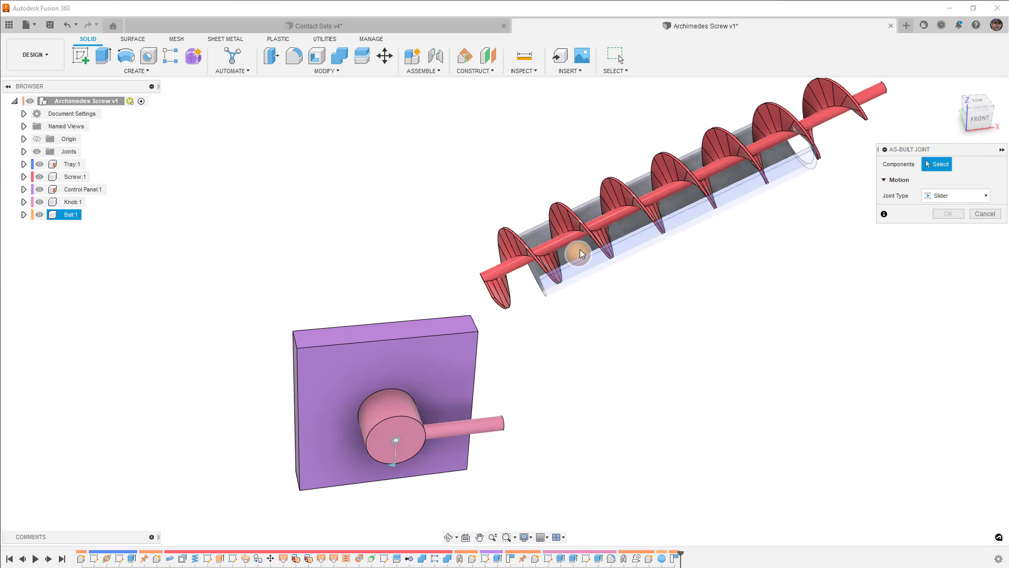
left_click(579, 257)
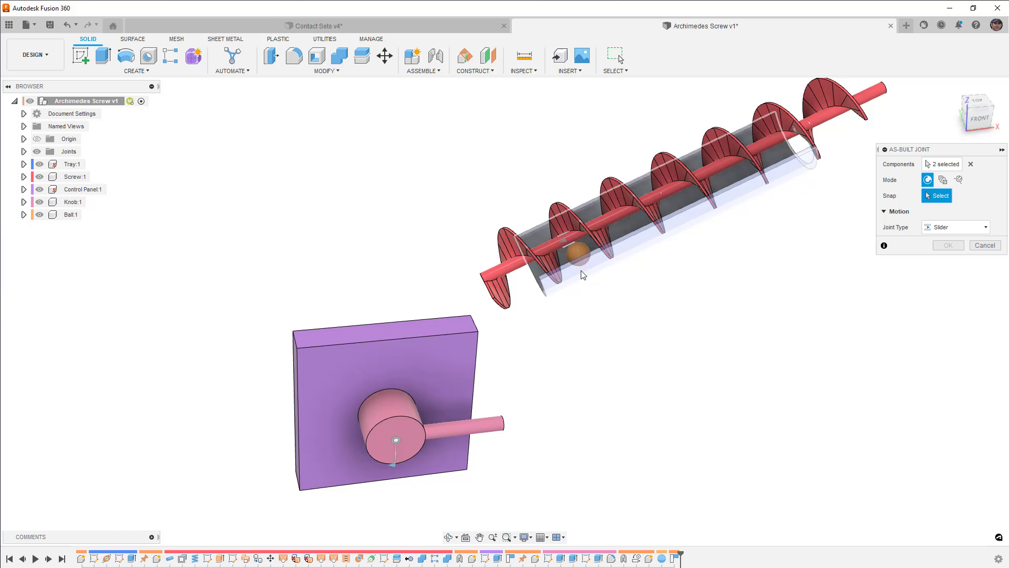
left_click(581, 259)
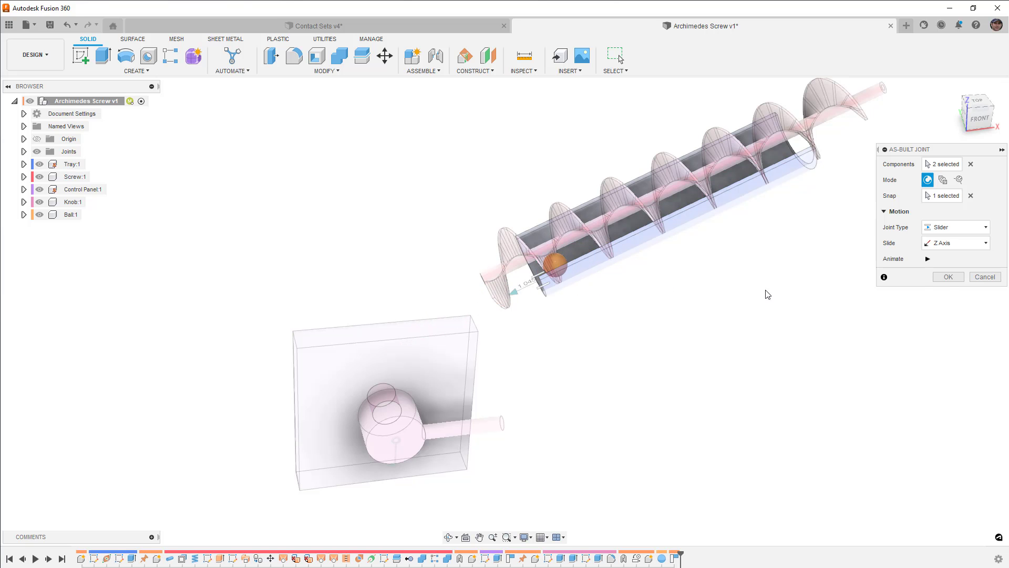
Step: Confirm the ball's slider joint and start a motion link pairing Rev1 with Slider4
left_click(949, 276)
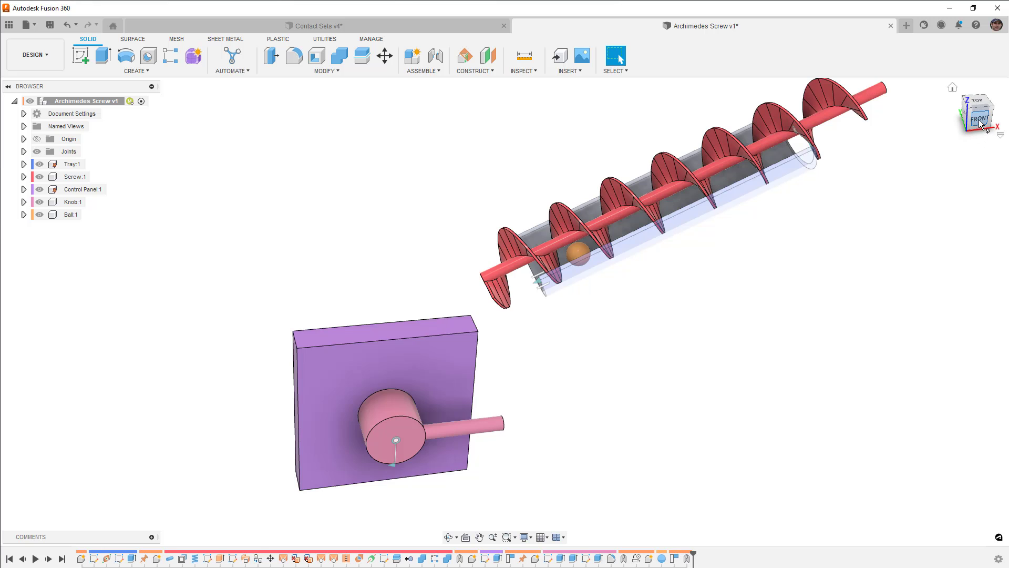
left_click(979, 119)
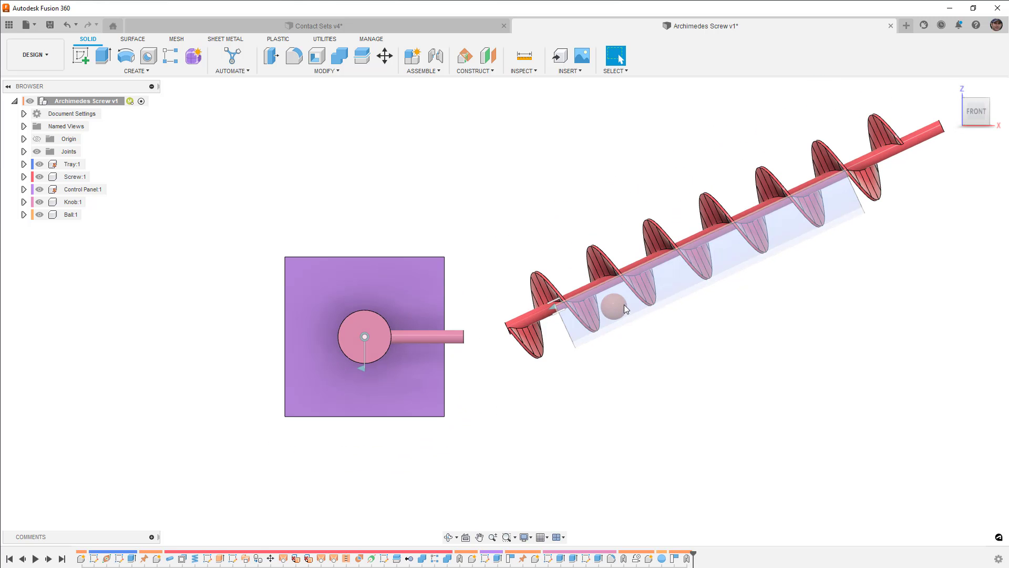
left_click(424, 71)
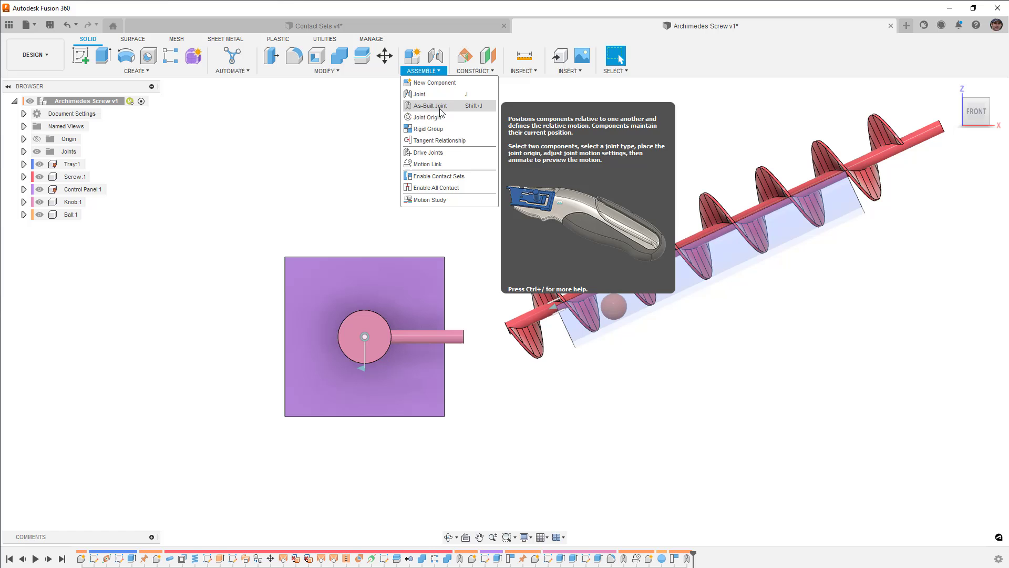
left_click(446, 164)
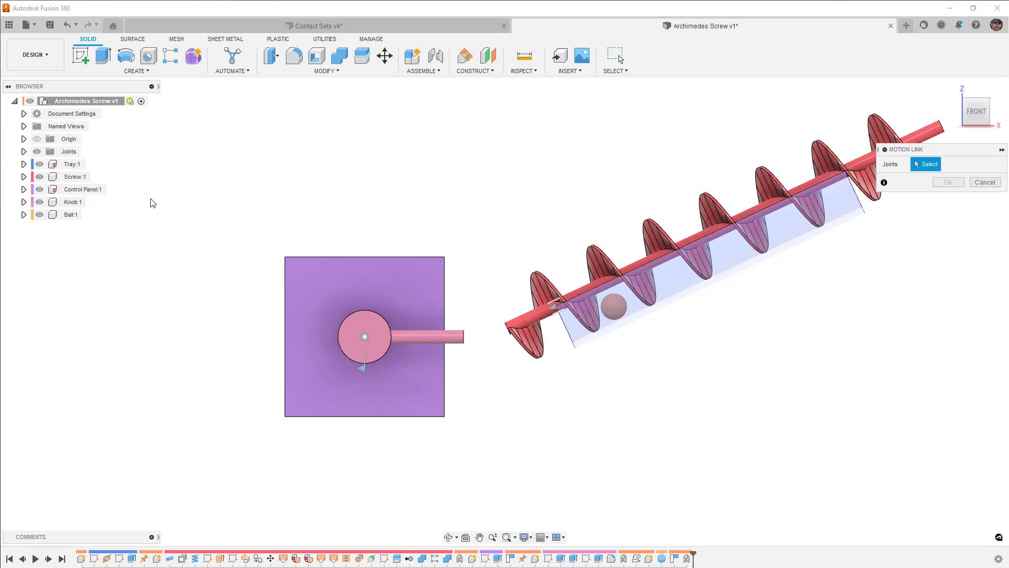
left_click(23, 152)
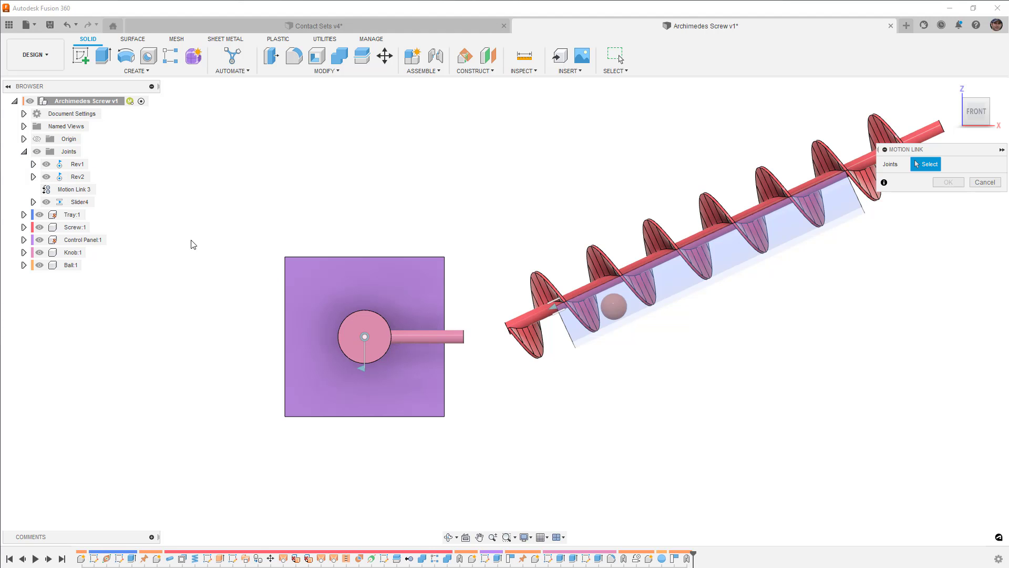
left_click(78, 165)
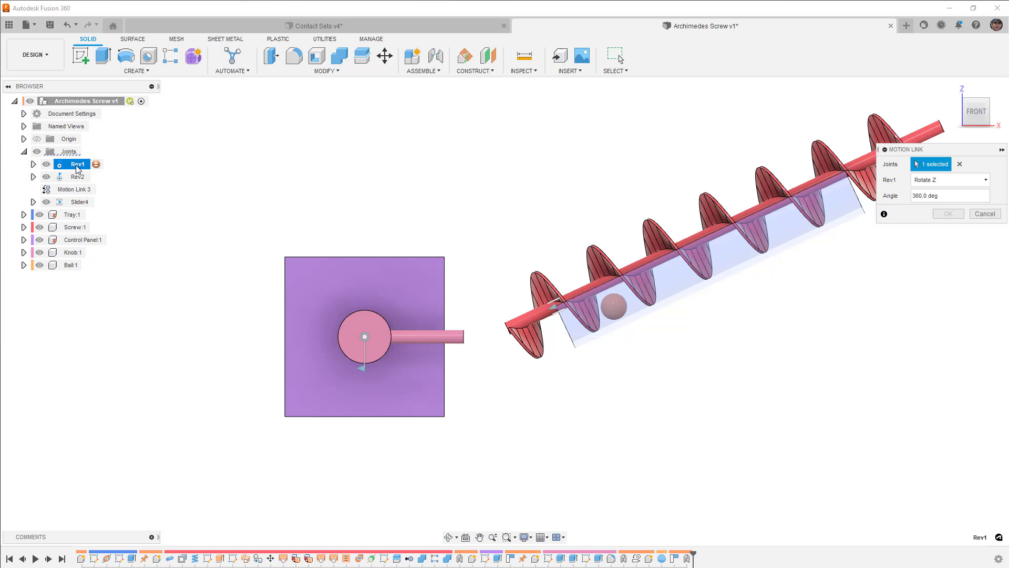
left_click(83, 205)
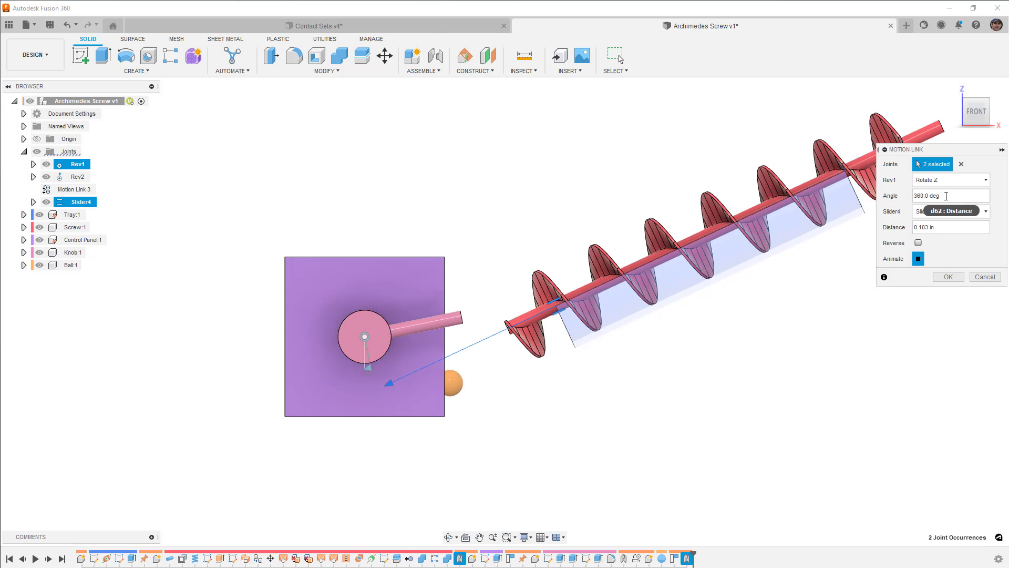
Step: Set the link to 0.5 deg angle and 0.001 in distance, then create it
left_click(946, 195)
type("1")
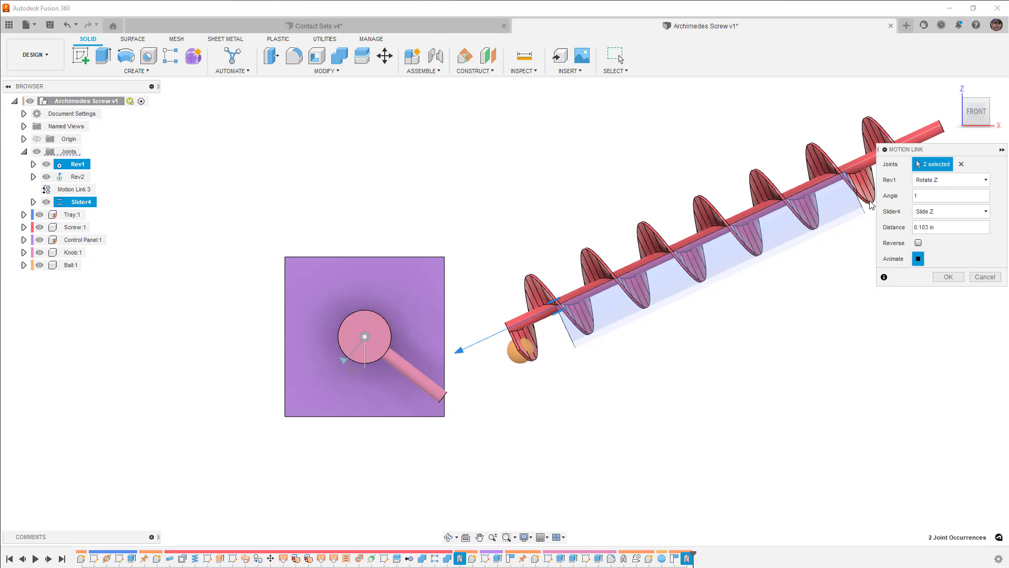
left_click(930, 228)
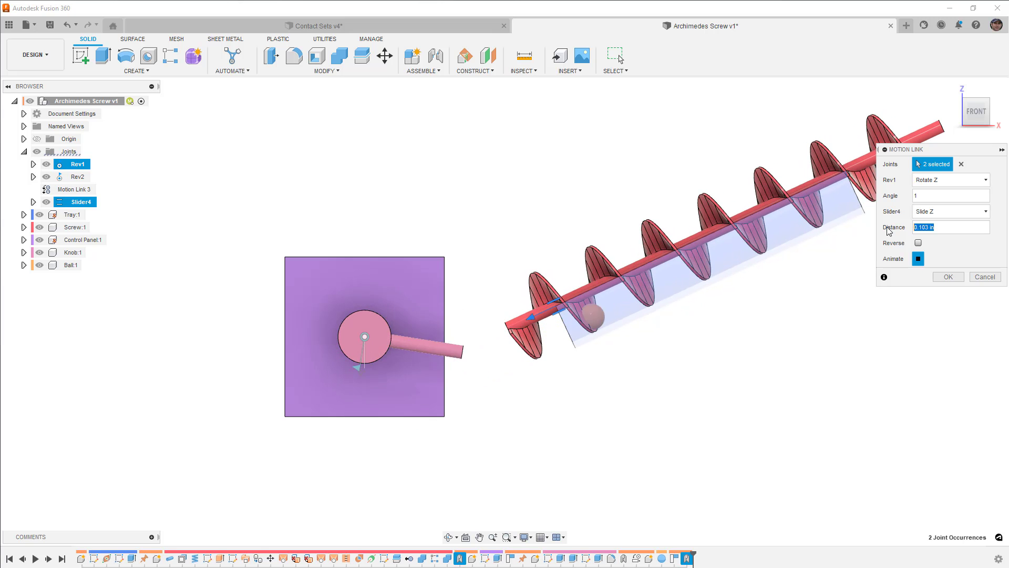
type(".05")
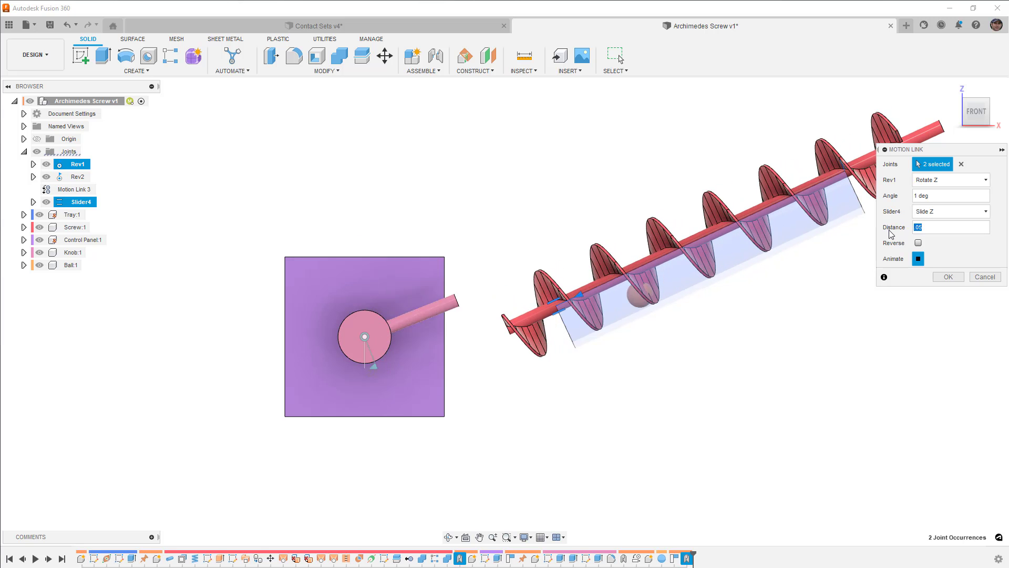
key("BackSpace")
type("1")
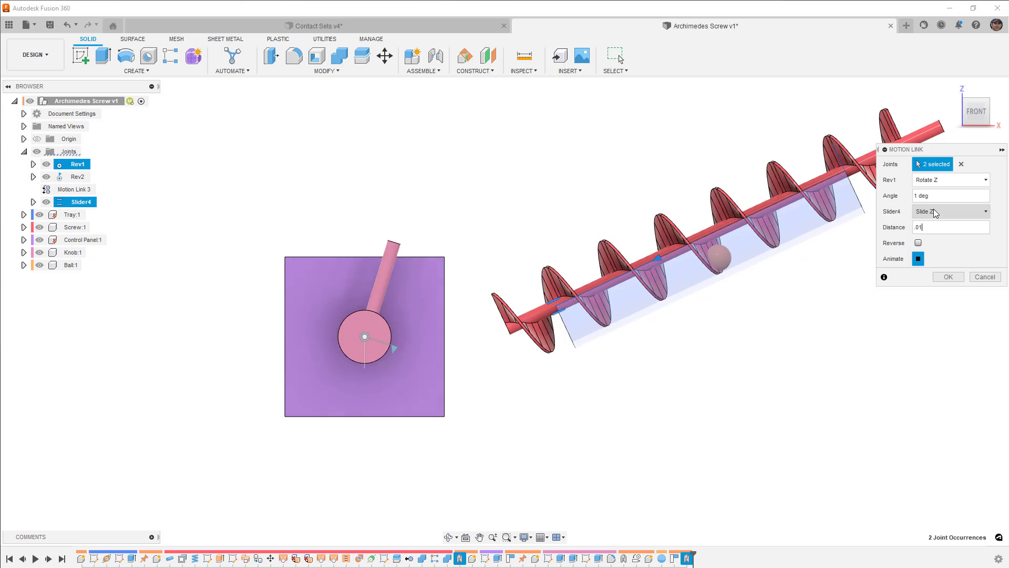
left_click_drag(929, 196, 884, 202)
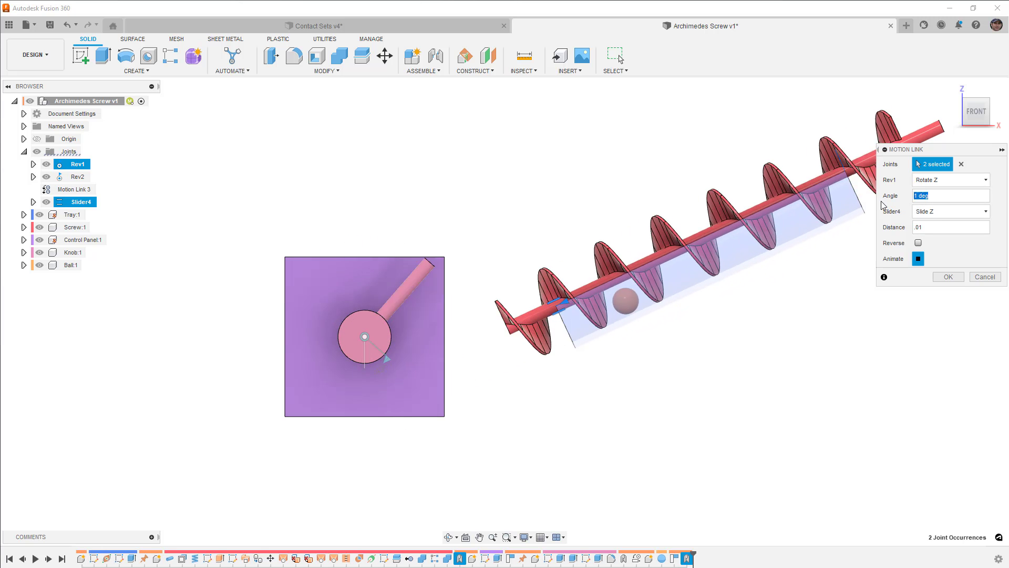
type(".5")
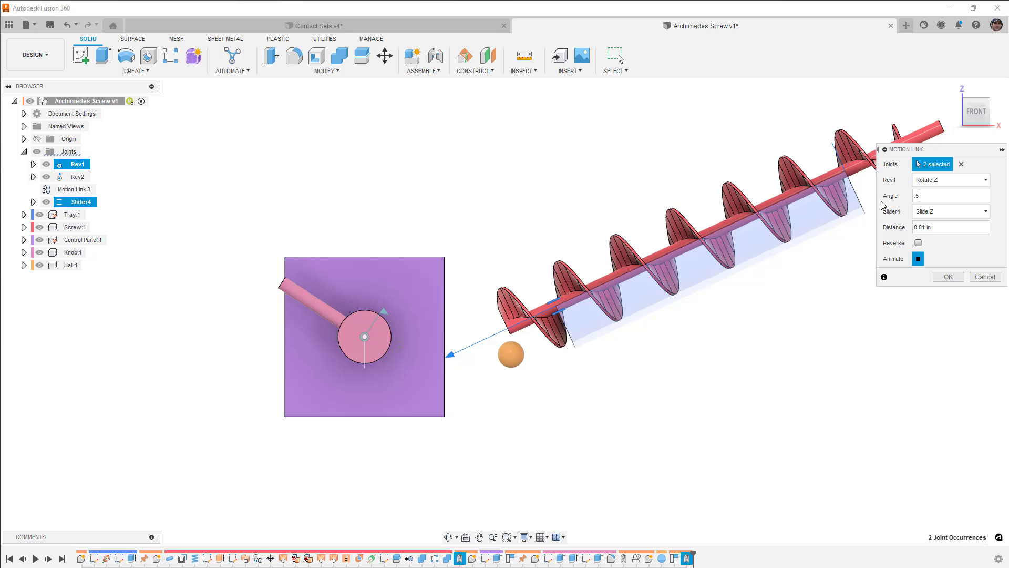
left_click_drag(925, 227, 921, 227)
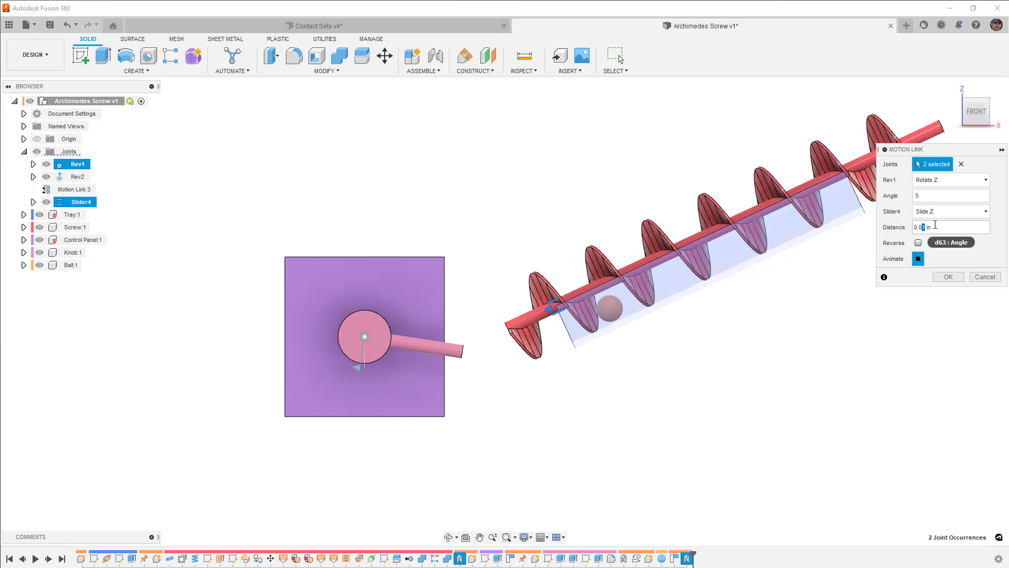
type("0")
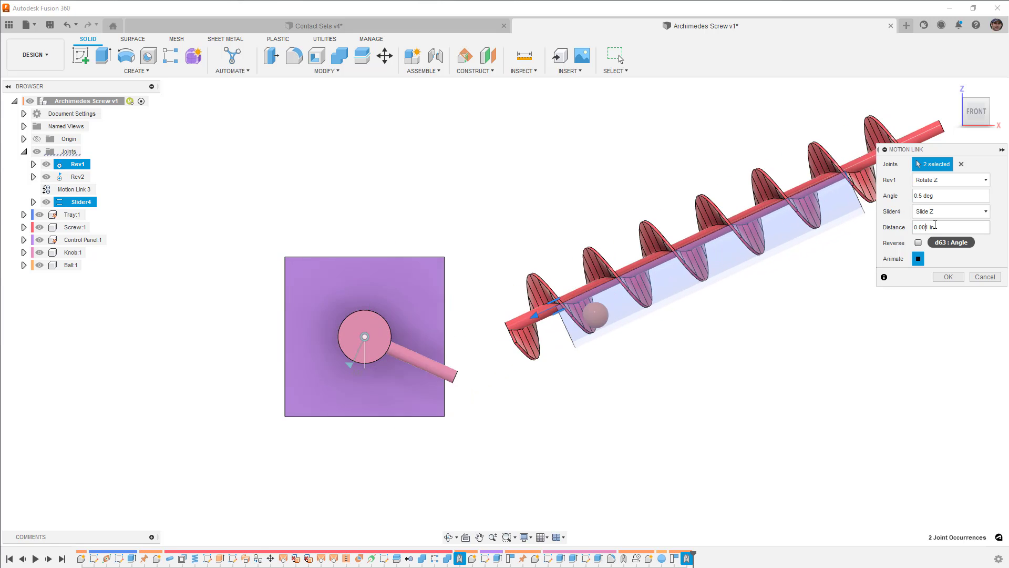
left_click(948, 277)
Step: Test the knob, change Motion Link 5's angle to 1 deg, then turn the knob again
left_click_drag(459, 341, 456, 307)
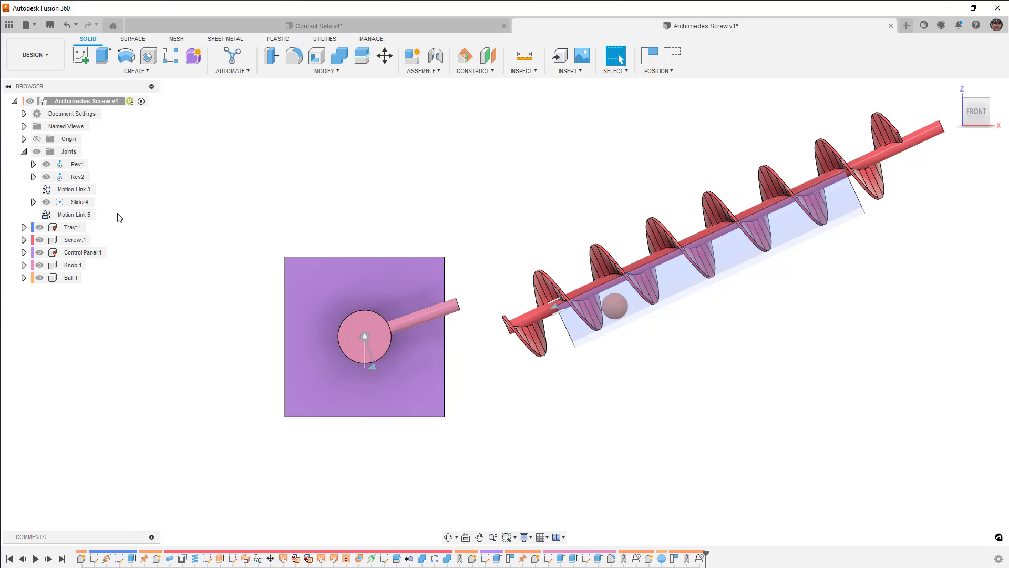
right_click(84, 215)
left_click(105, 236)
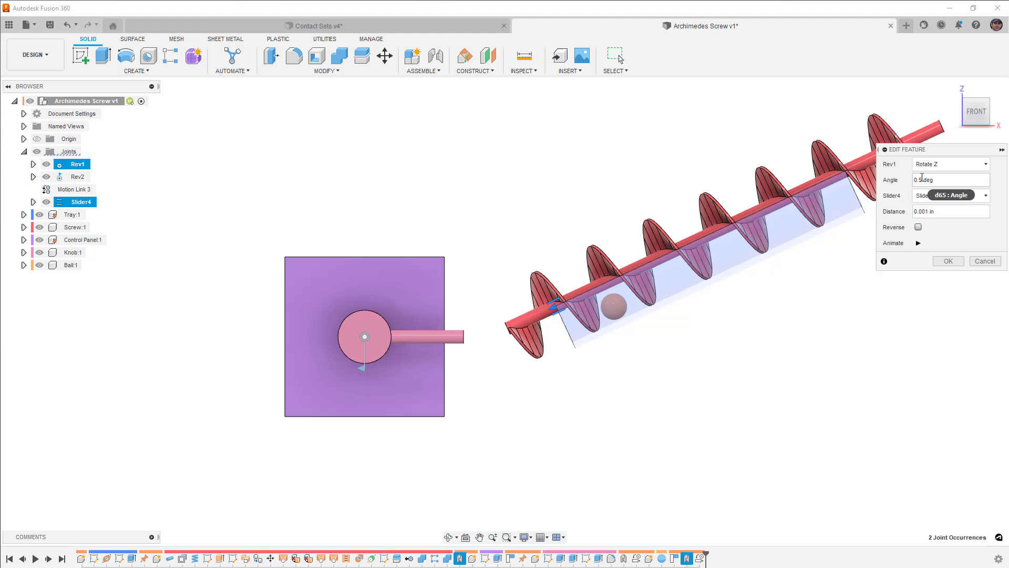
double_click(917, 179)
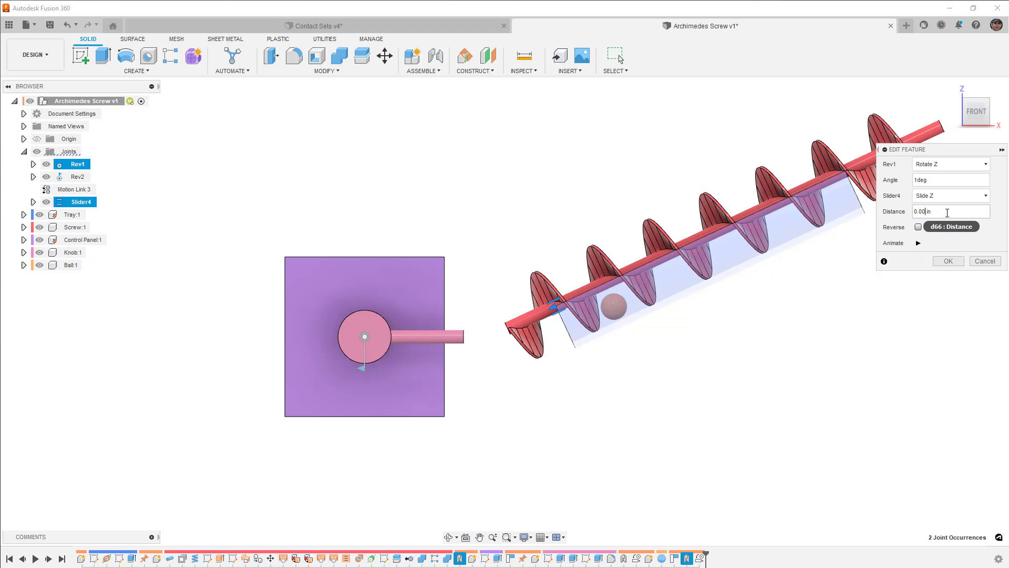
key("Return")
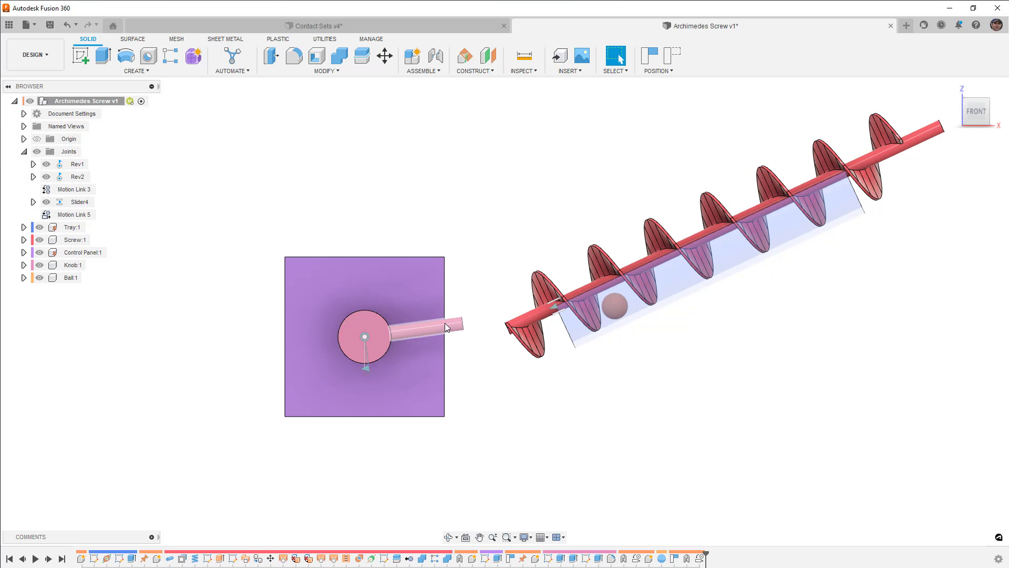
mouse_move(445, 325)
left_mouse_down()
mouse_move(386, 240)
mouse_move(329, 207)
mouse_move(259, 219)
mouse_move(251, 291)
mouse_move(302, 358)
mouse_move(385, 386)
mouse_move(428, 364)
mouse_move(430, 271)
mouse_move(399, 368)
mouse_move(281, 346)
mouse_move(310, 269)
mouse_move(403, 272)
mouse_move(452, 320)
mouse_move(449, 337)
left_mouse_up()
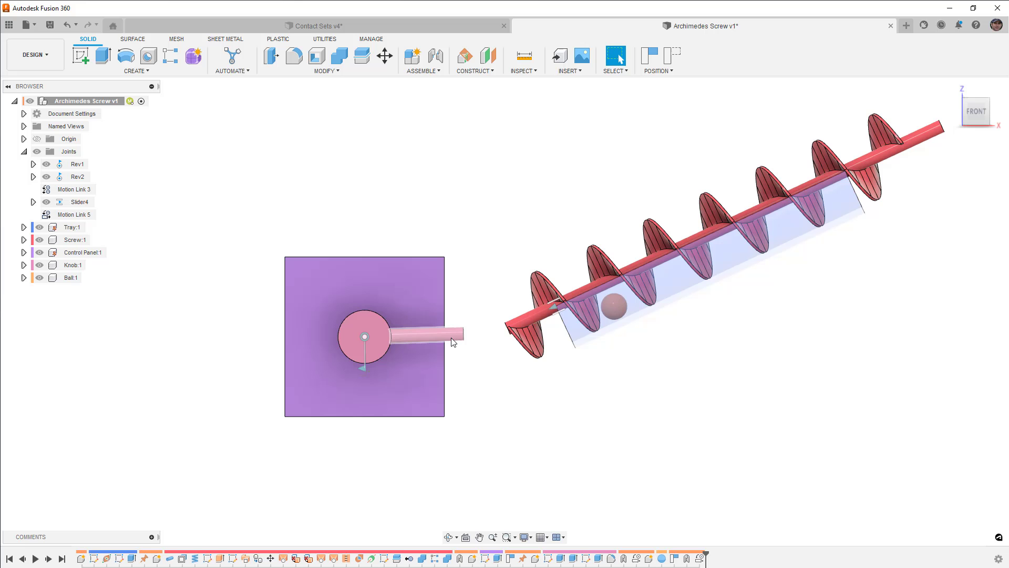
left_click_drag(452, 335, 418, 348)
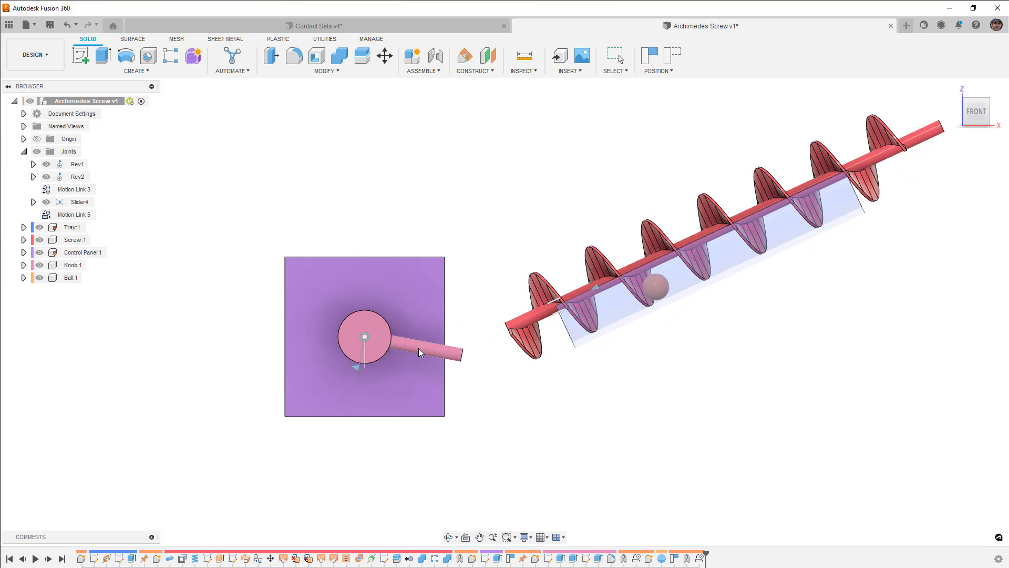
Step: Revert the position, re-confirm Motion Link 5, and turn the knob to advance the ball
left_click(671, 56)
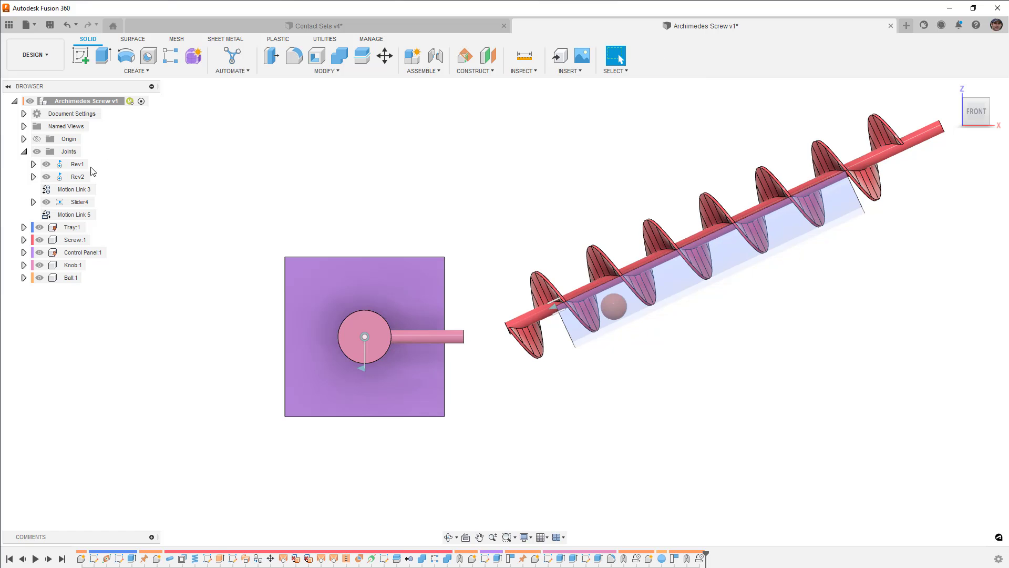
right_click(76, 219)
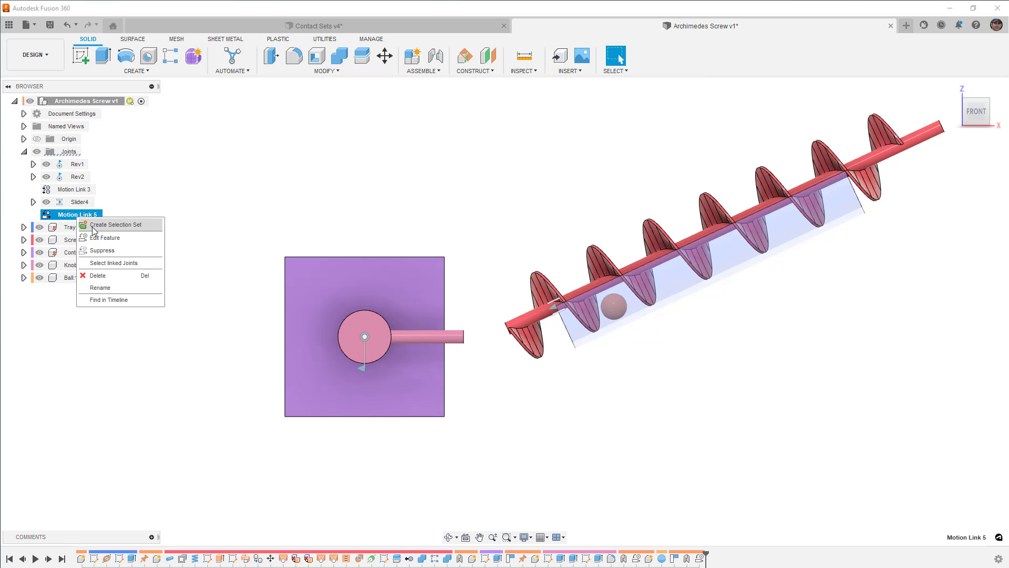
left_click(103, 223)
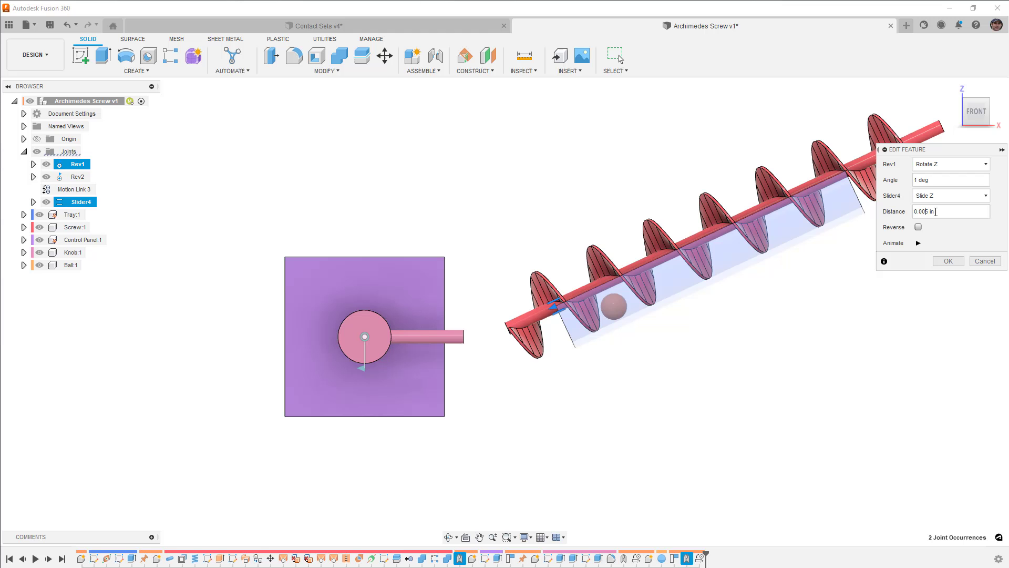
key("Return")
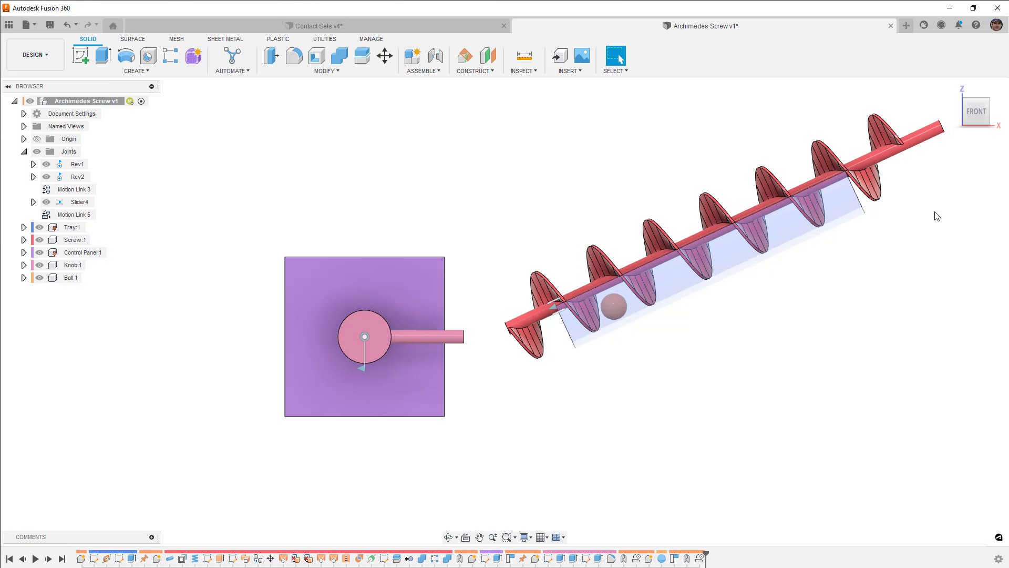
left_click_drag(469, 330, 435, 269)
Step: Revert the knob, screw and ball to their start position and recentre the view on the screw
left_click(672, 54)
left_click(440, 71)
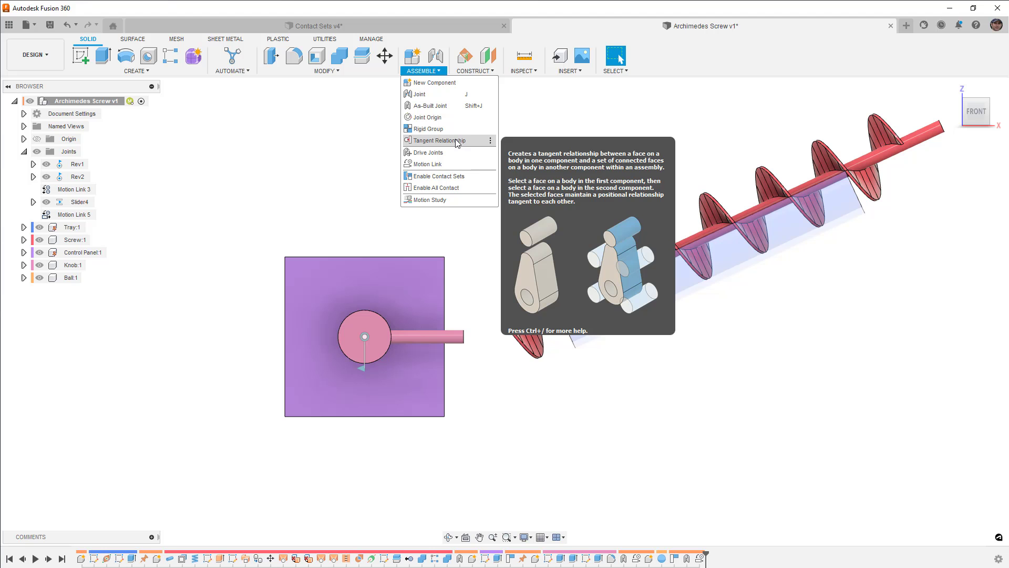
left_click(464, 232)
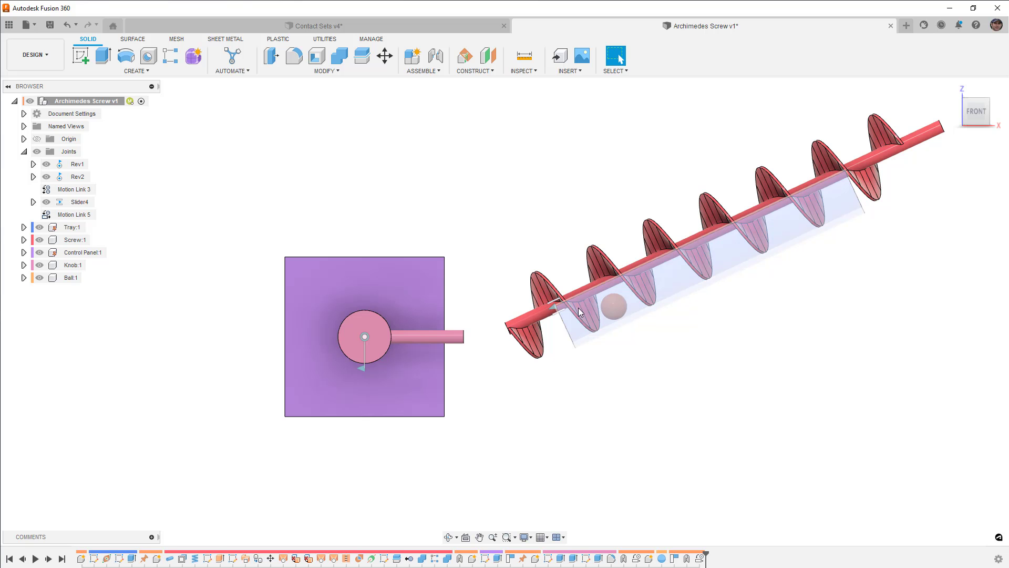
scroll(598, 317, "up", 5)
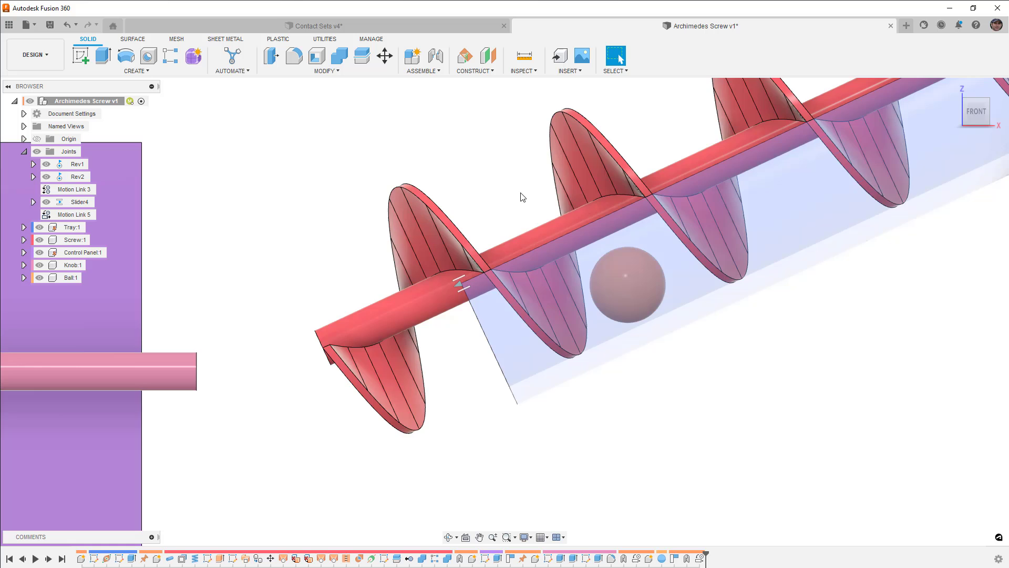
scroll(507, 219, "down", 5)
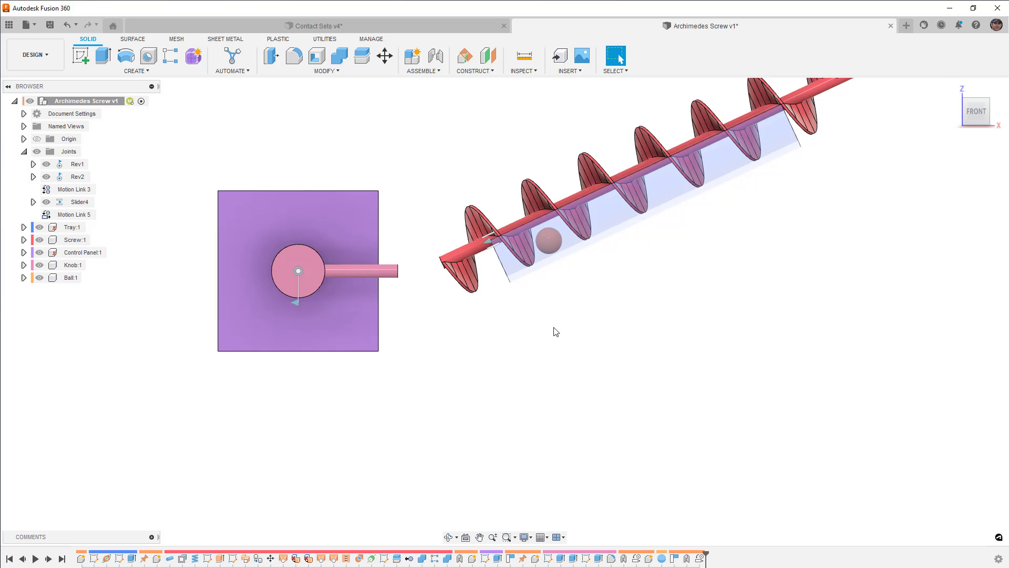
scroll(543, 350, "down", 3)
middle_click_drag(541, 353, 531, 379)
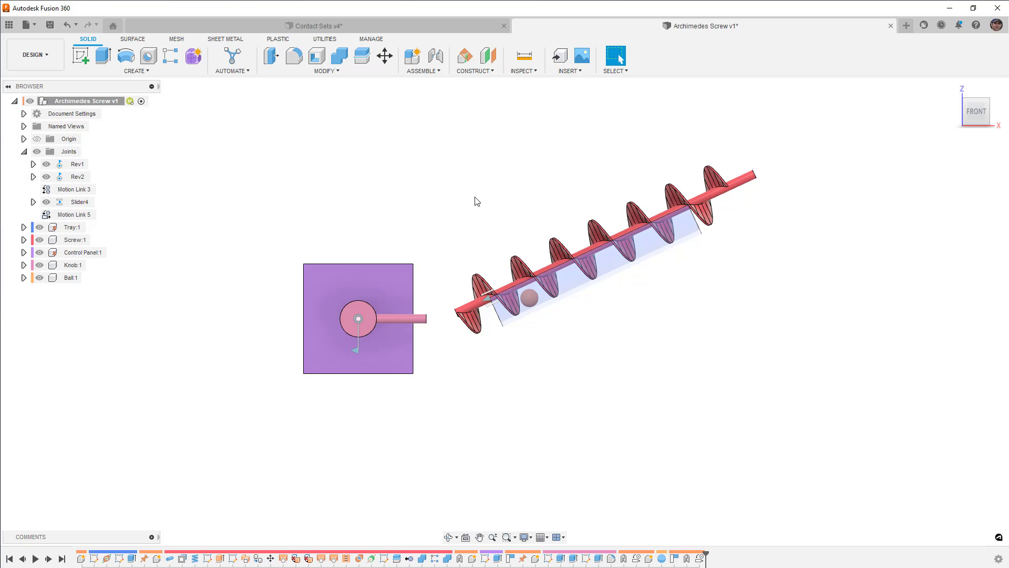
Step: In Contact Sets v4, drag the green ball and swing the arm to test the contacts
left_click(444, 30)
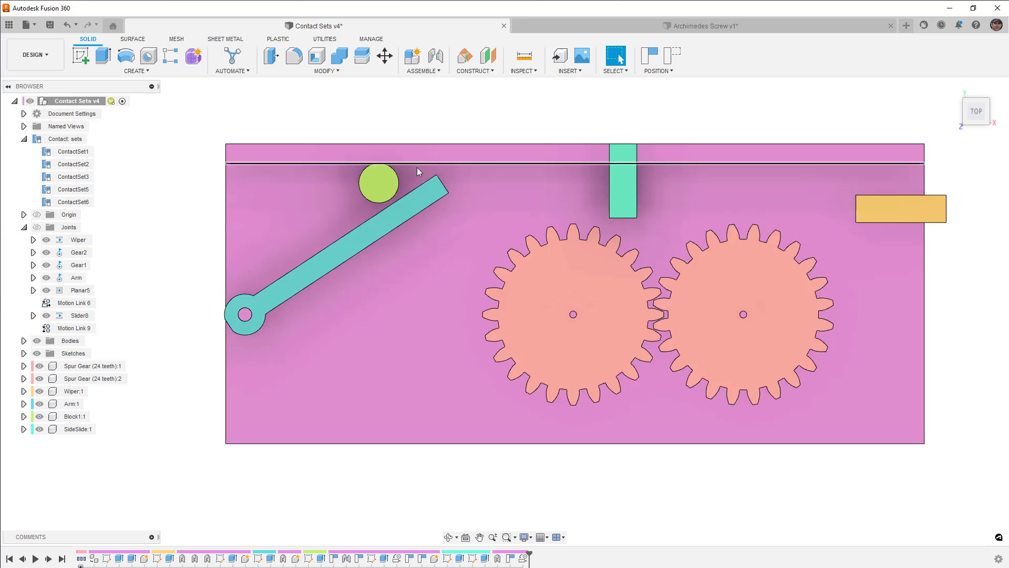
mouse_move(391, 182)
left_mouse_down()
mouse_move(374, 189)
mouse_move(400, 265)
left_mouse_up()
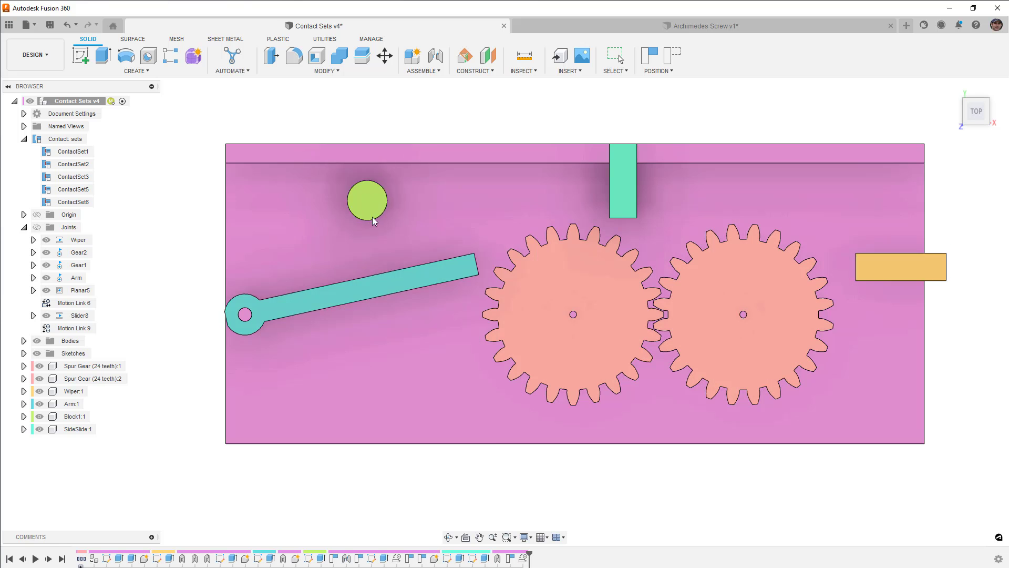
left_click_drag(375, 220, 403, 266)
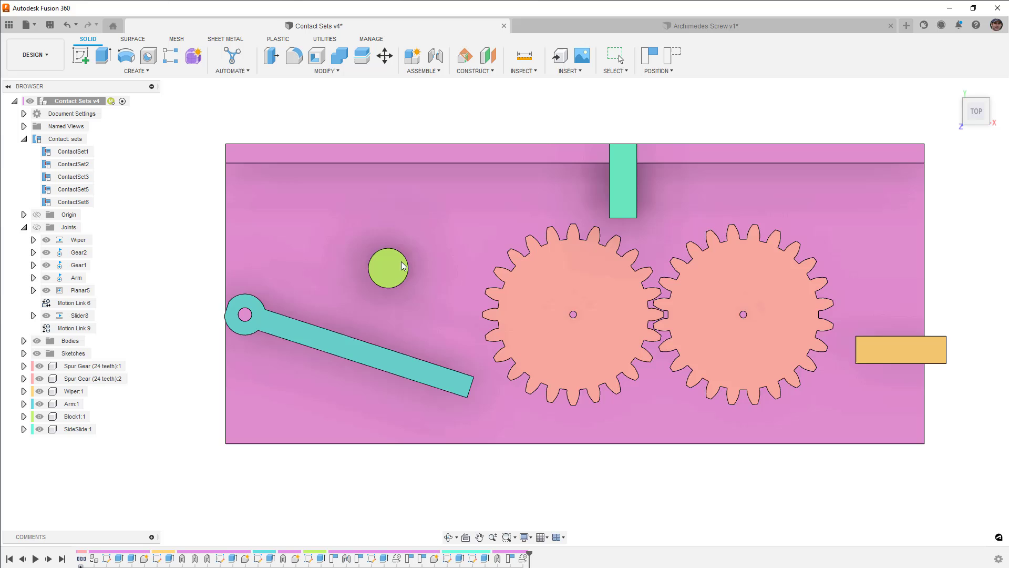
mouse_move(410, 367)
left_mouse_down()
mouse_move(420, 316)
mouse_move(407, 226)
mouse_move(419, 270)
mouse_move(410, 368)
left_mouse_up()
left_click_drag(360, 193, 404, 324)
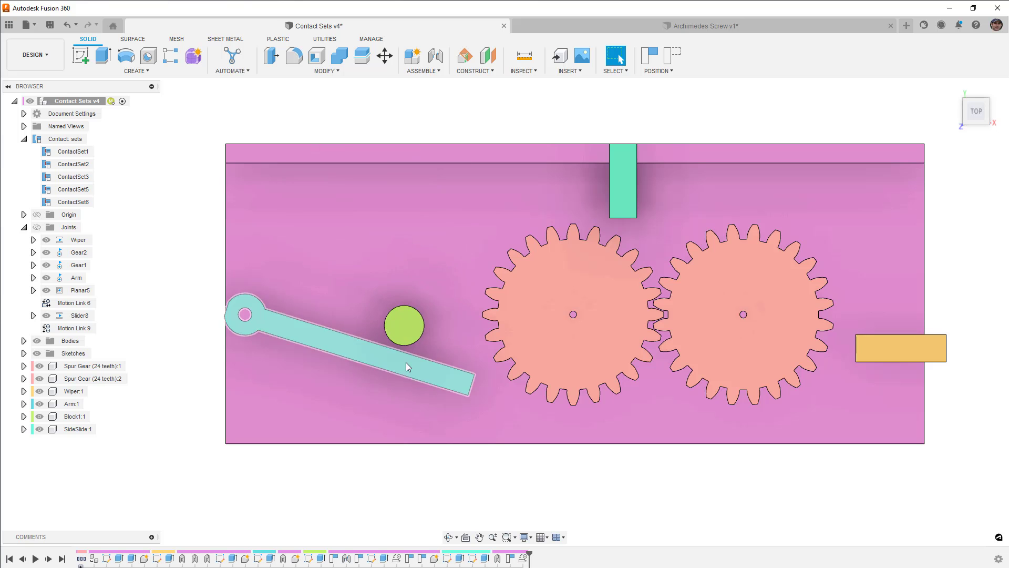
left_click_drag(408, 367, 431, 327)
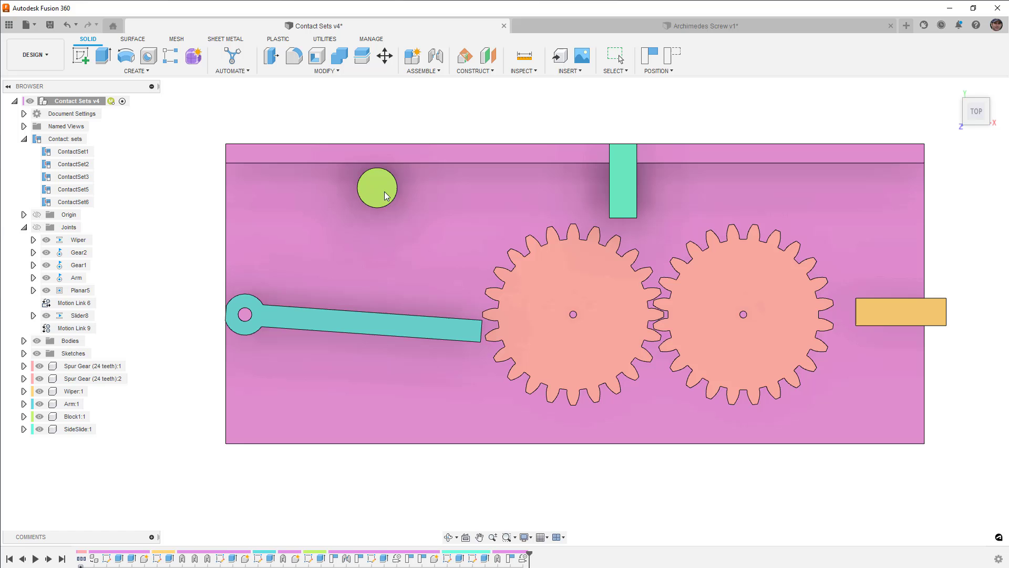
left_click_drag(387, 196, 420, 281)
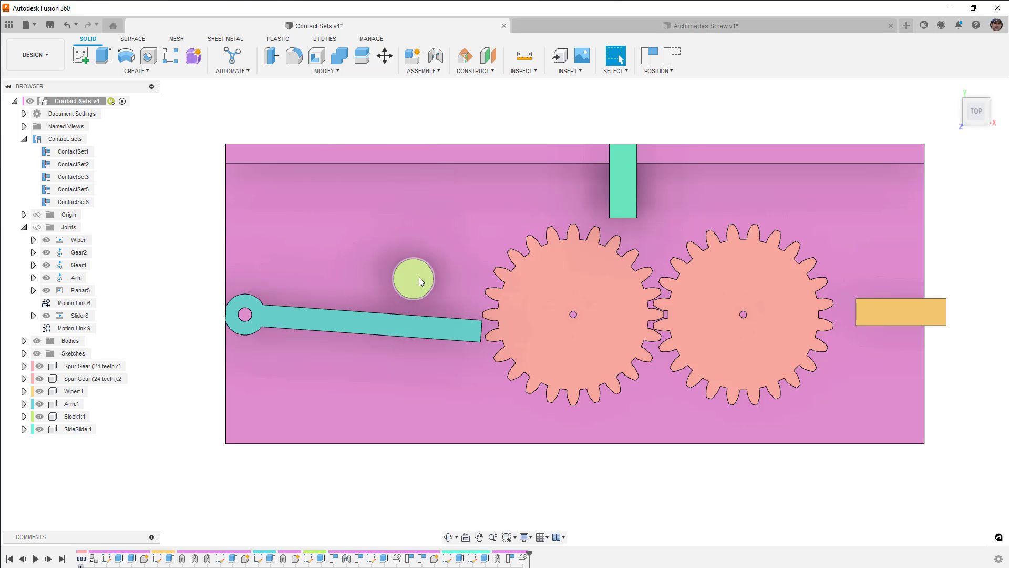